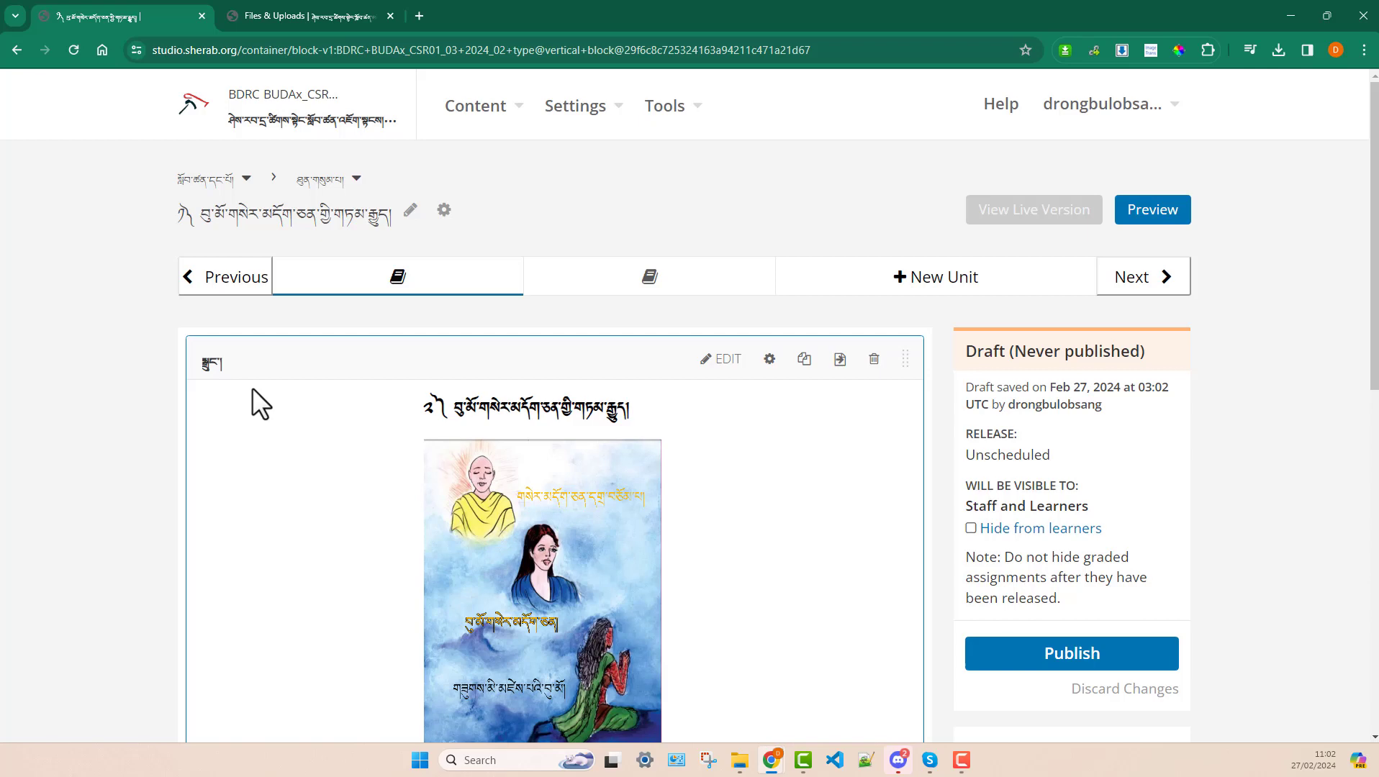
Open the HTML source code of the unit's text component containing the illustration and story.
{"action": "scroll", "coordinate": [252, 389], "scroll_direction": "down", "scroll_amount": 2}
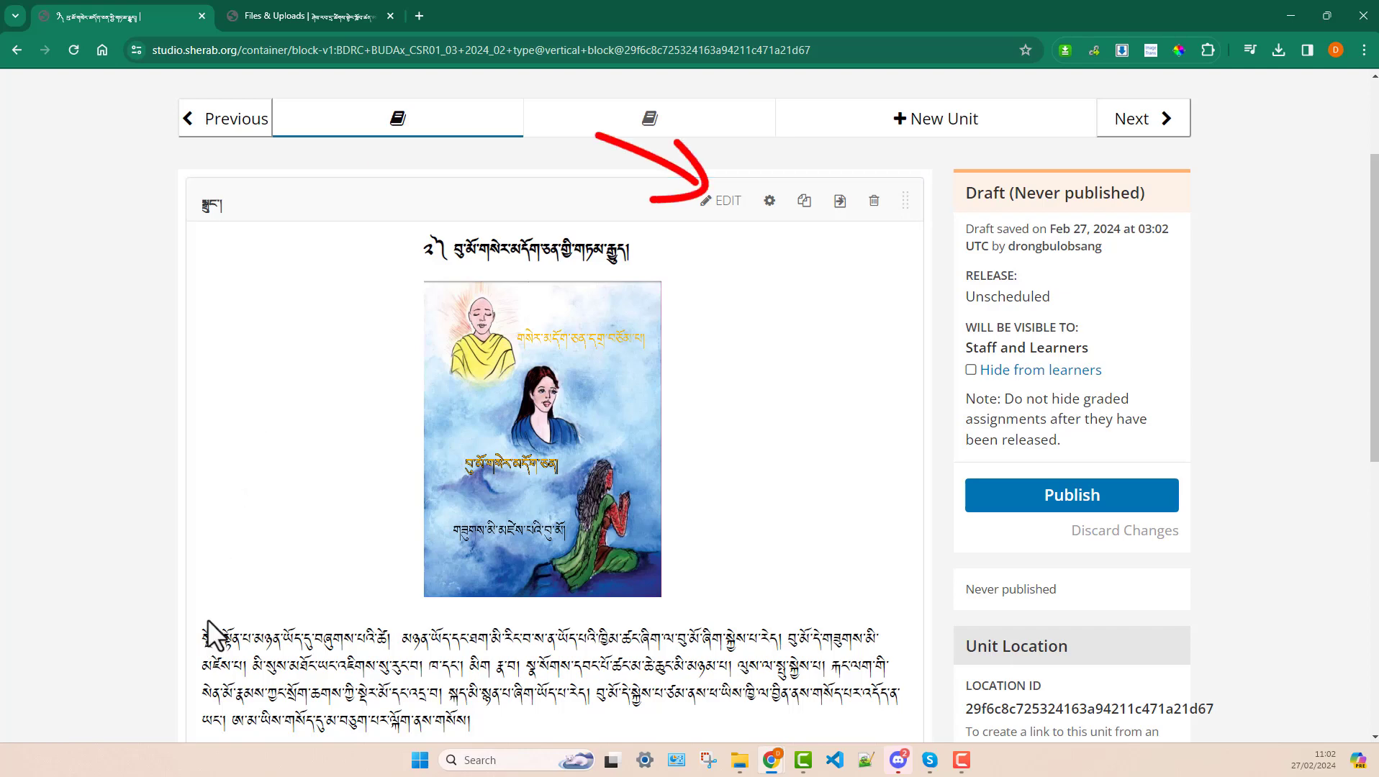
{"action": "left_click", "coordinate": [719, 202]}
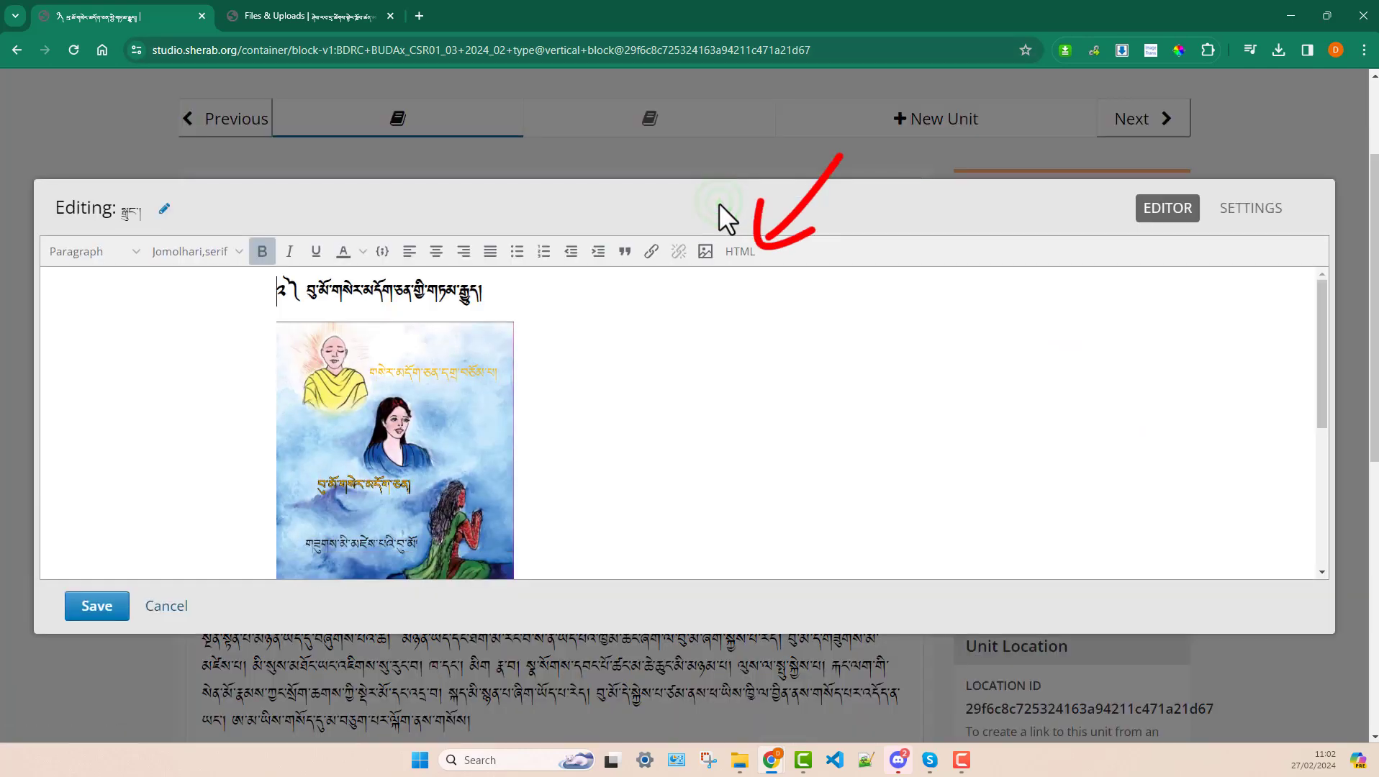
{"action": "left_click", "coordinate": [726, 250]}
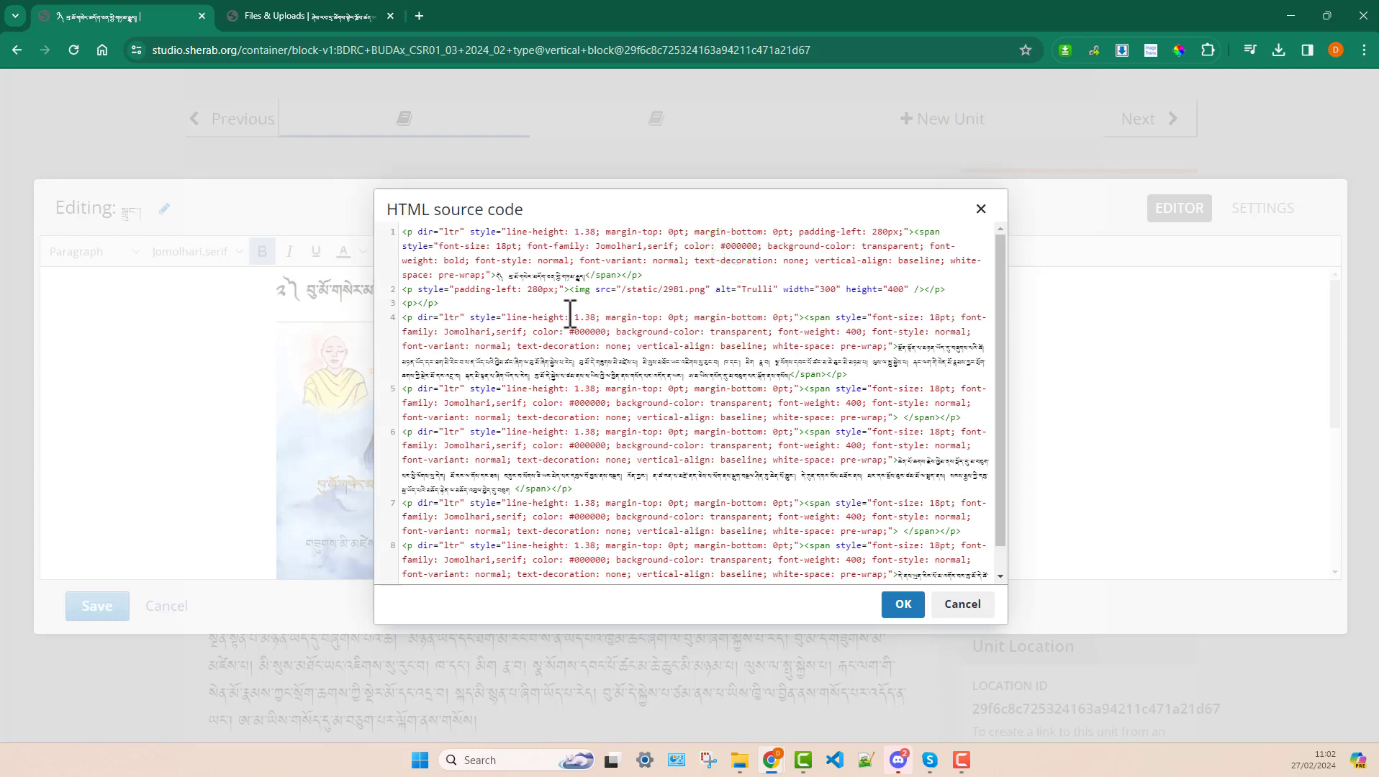
Search Google for "html for audio" in a new browser tab and copy the <audio controls> example from the W3Schools HTML Audio page.
{"action": "left_click", "coordinate": [419, 16]}
{"action": "left_click", "coordinate": [430, 52]}
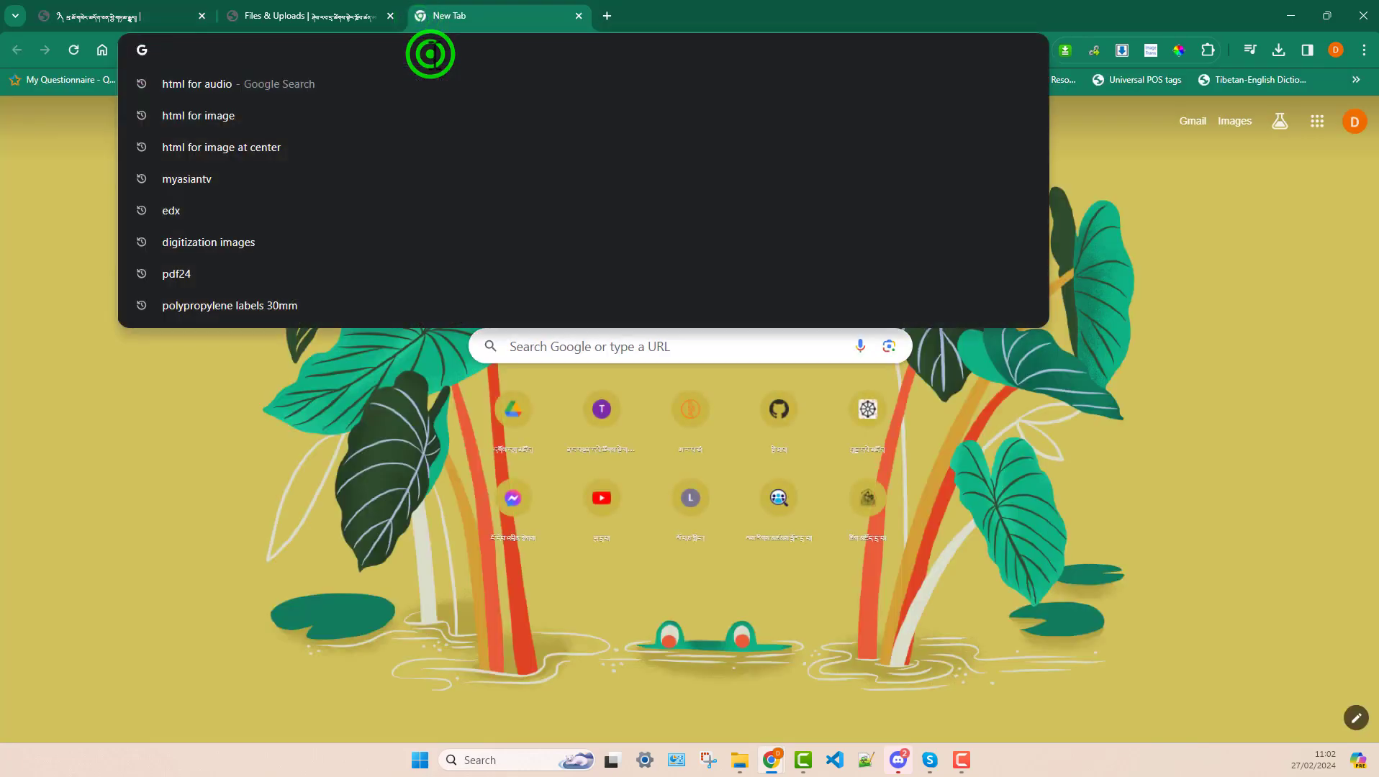
{"action": "left_click", "coordinate": [217, 89]}
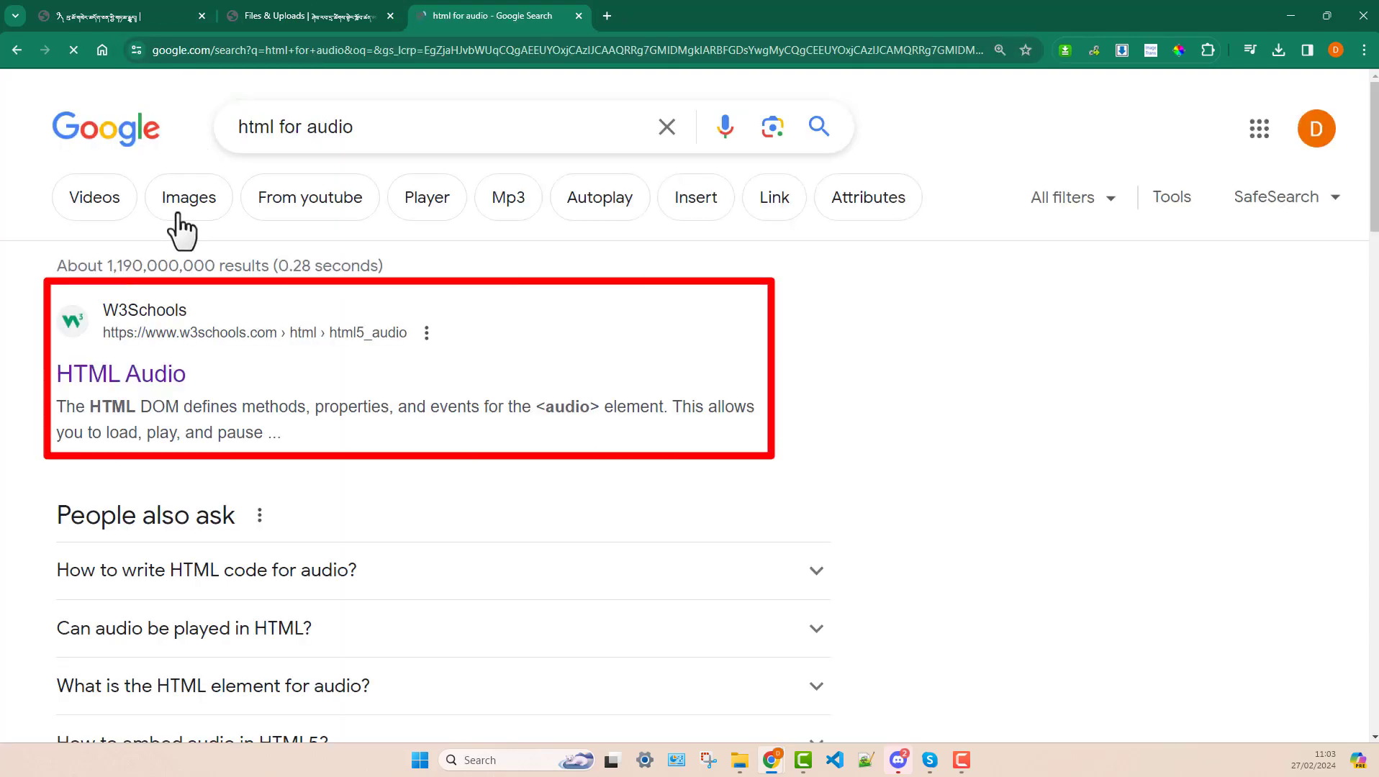
{"action": "left_click", "coordinate": [123, 377]}
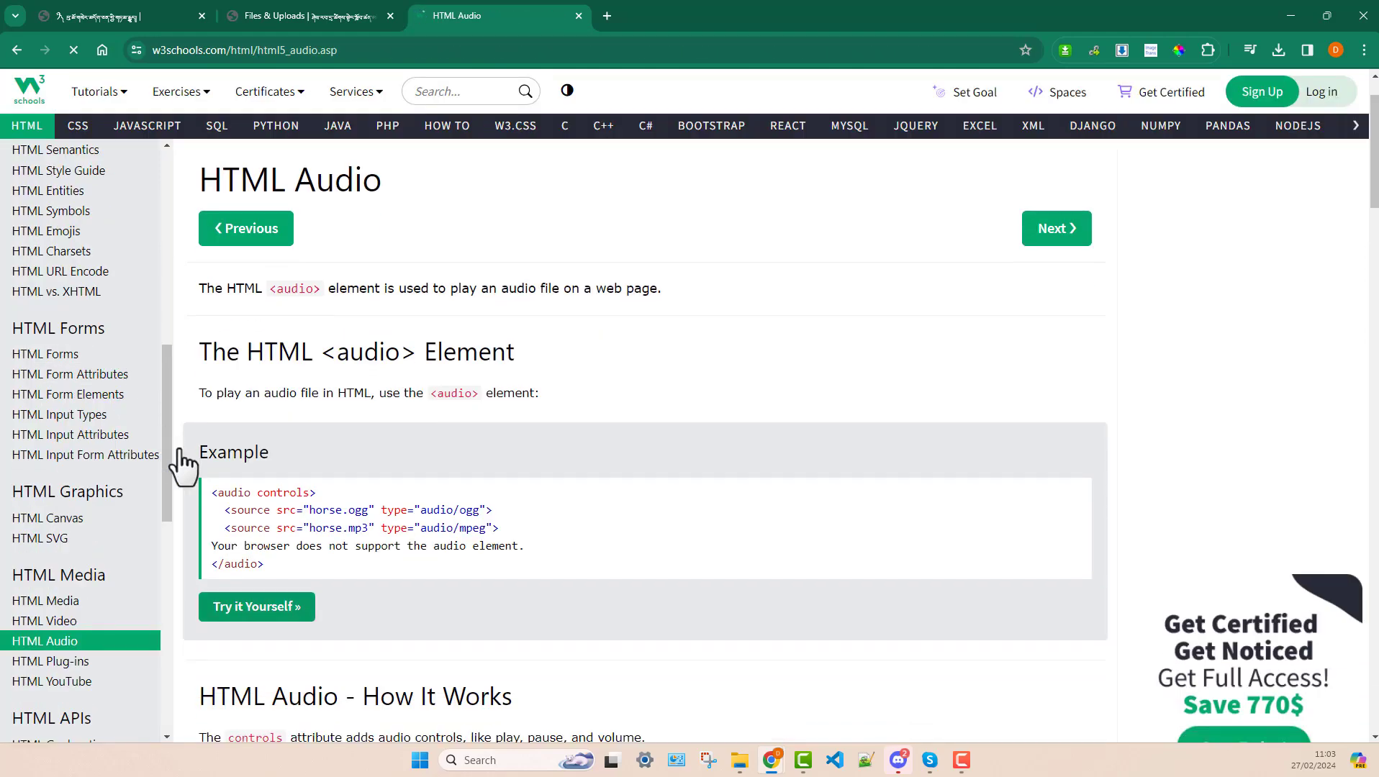
{"action": "left_click_drag", "start_coordinate": [266, 565], "coordinate": [207, 487]}
{"action": "key", "text": "ctrl+c"}
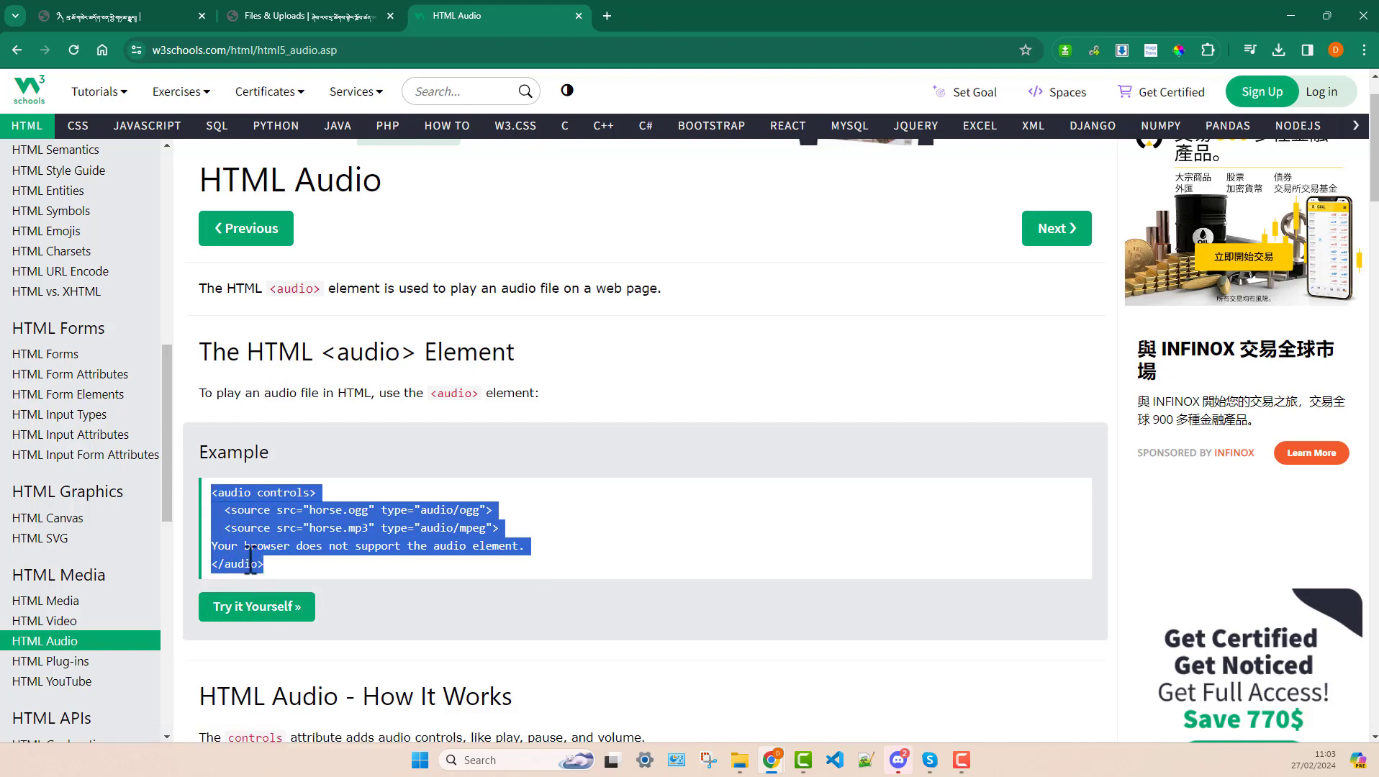
Paste the copied audio example into the component's HTML source, two lines below the empty <p></p> on line 3.
{"action": "left_click", "coordinate": [267, 14]}
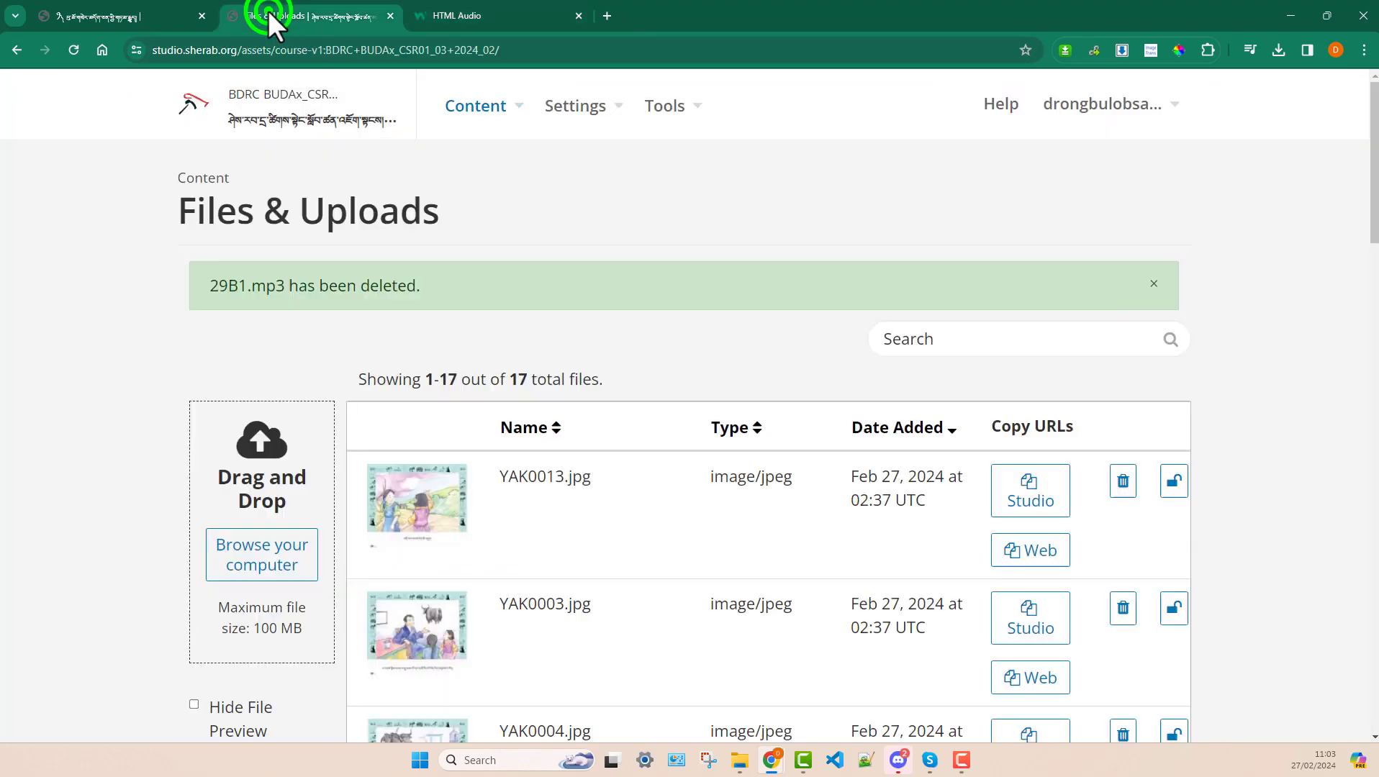
{"action": "left_click", "coordinate": [130, 14]}
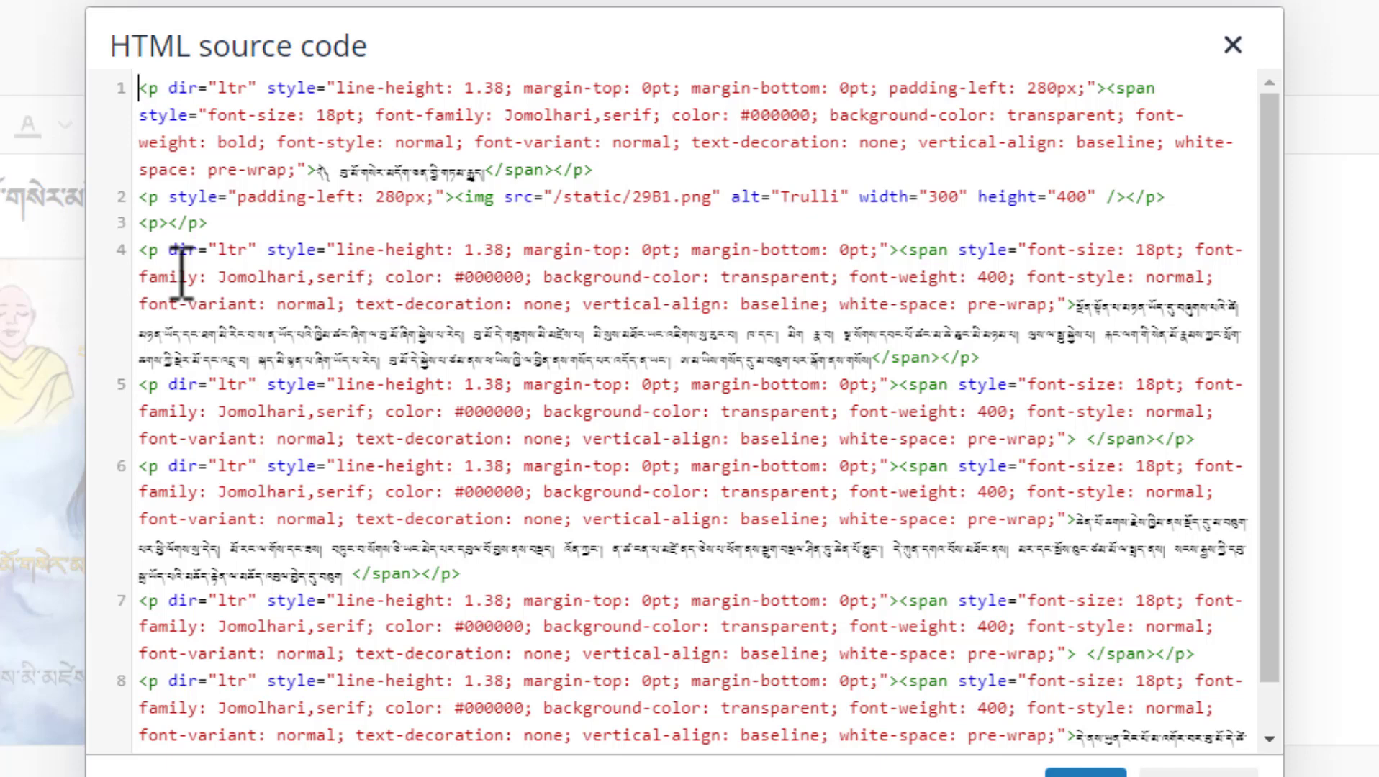
{"action": "left_click", "coordinate": [230, 221]}
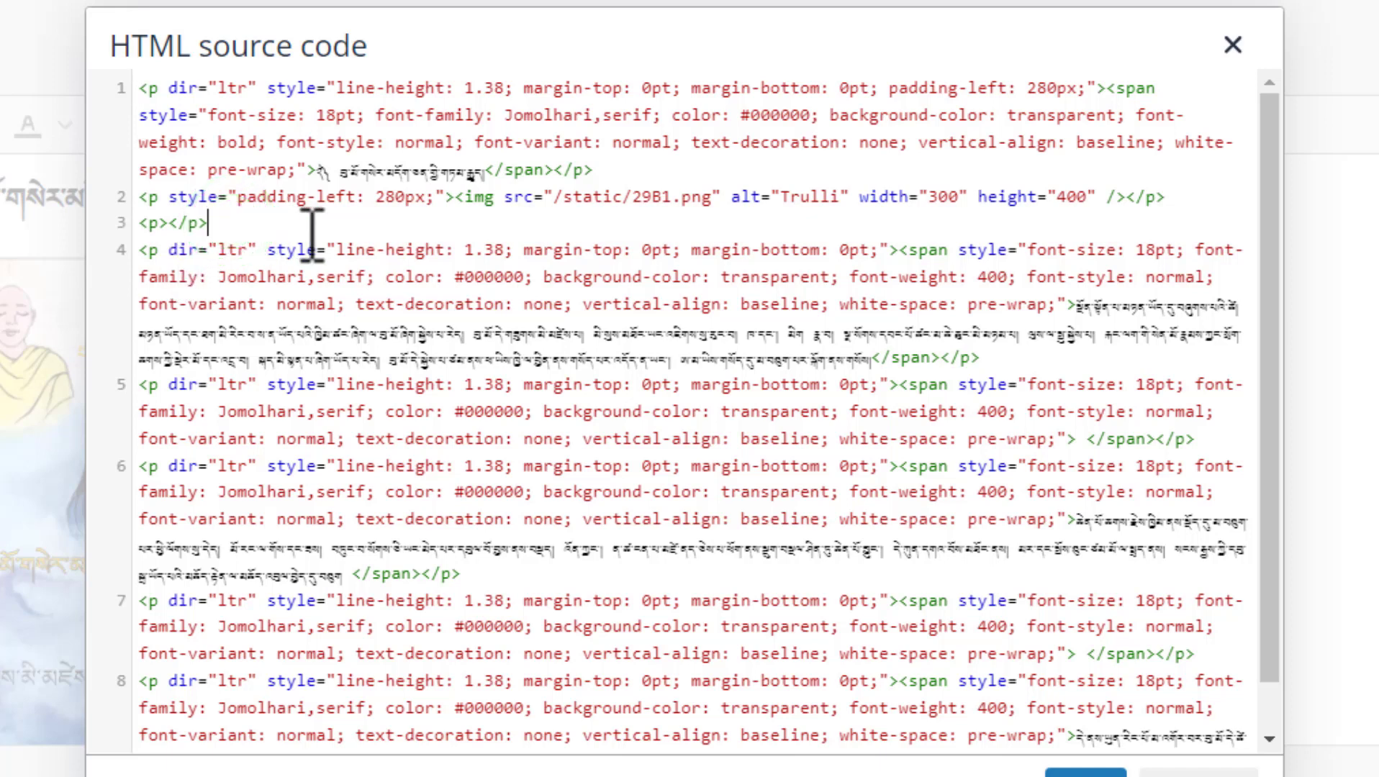
{"action": "key", "text": "Return"}
{"action": "key", "text": "Return"}
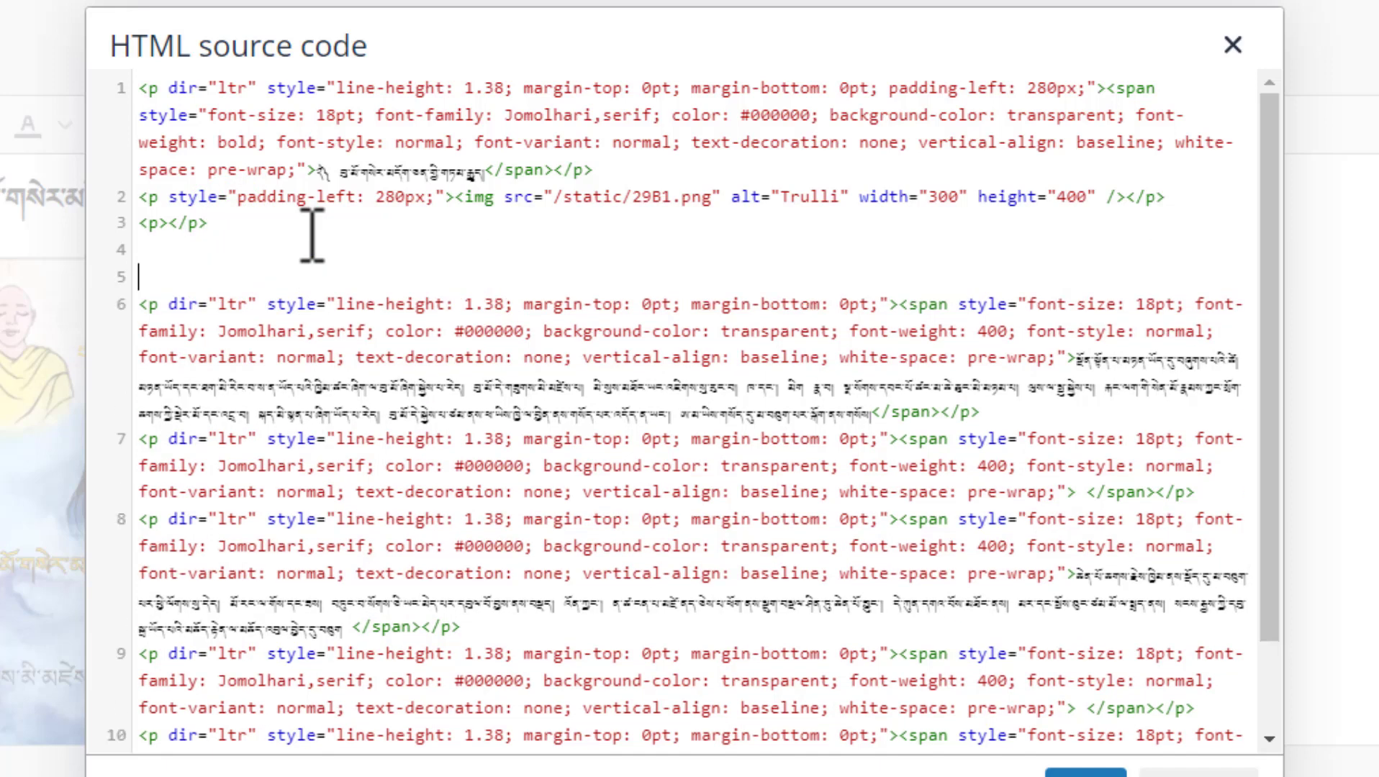
{"action": "key", "text": "ctrl+v"}
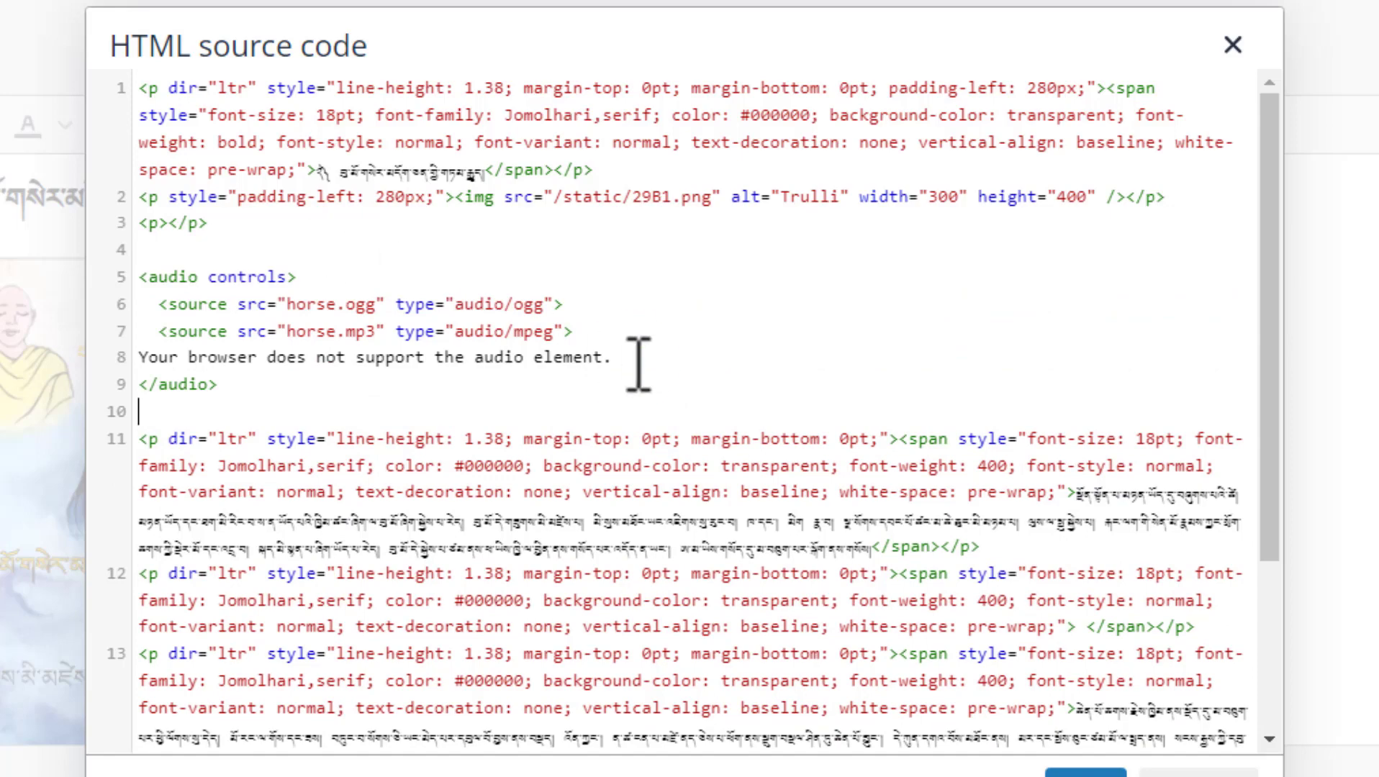
Delete the fallback line "Your browser does not support the audio element." from the pasted audio code.
{"action": "left_click_drag", "start_coordinate": [630, 360], "coordinate": [141, 360]}
{"action": "key", "text": "BackSpace"}
{"action": "key", "text": "BackSpace"}
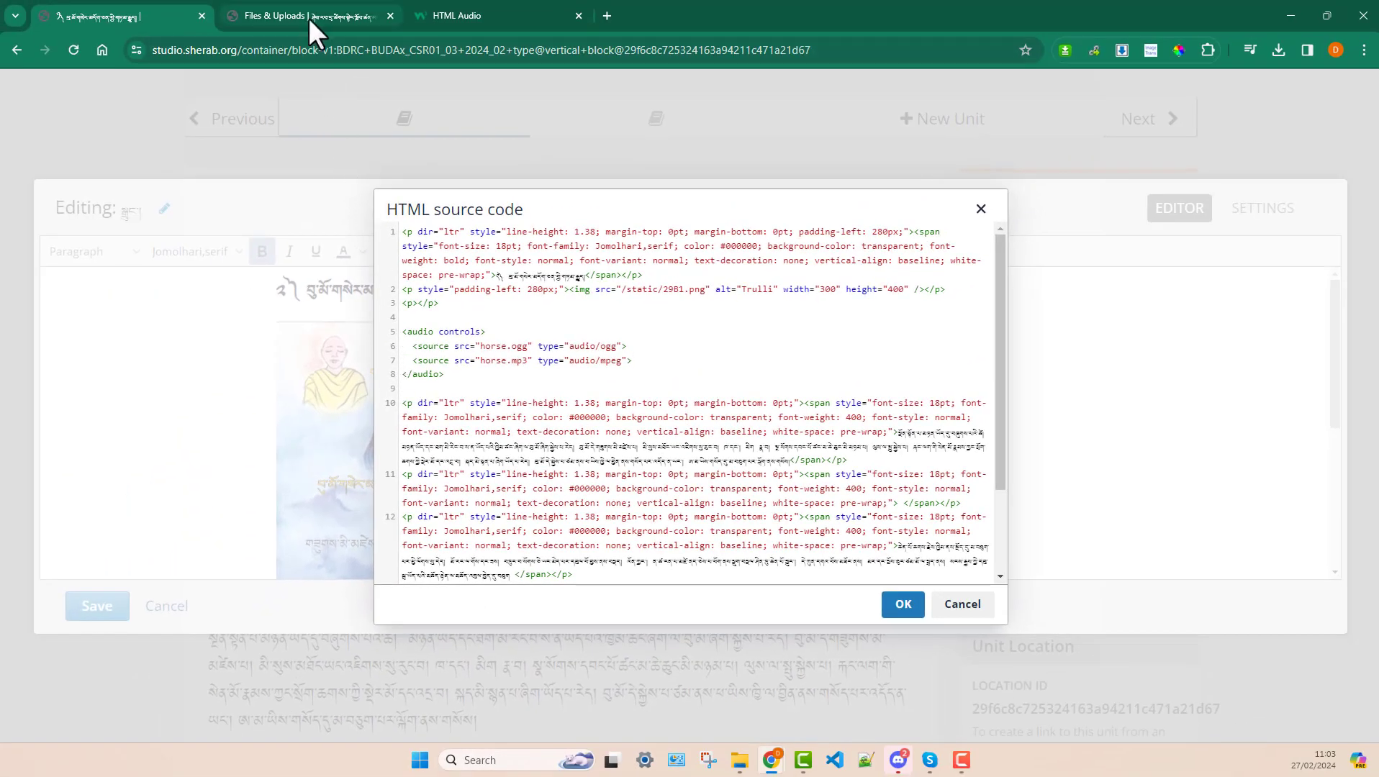
Upload the audio file 29B1 from the Desktop's Yak folder to the course's Files & Uploads.
{"action": "left_click", "coordinate": [308, 16]}
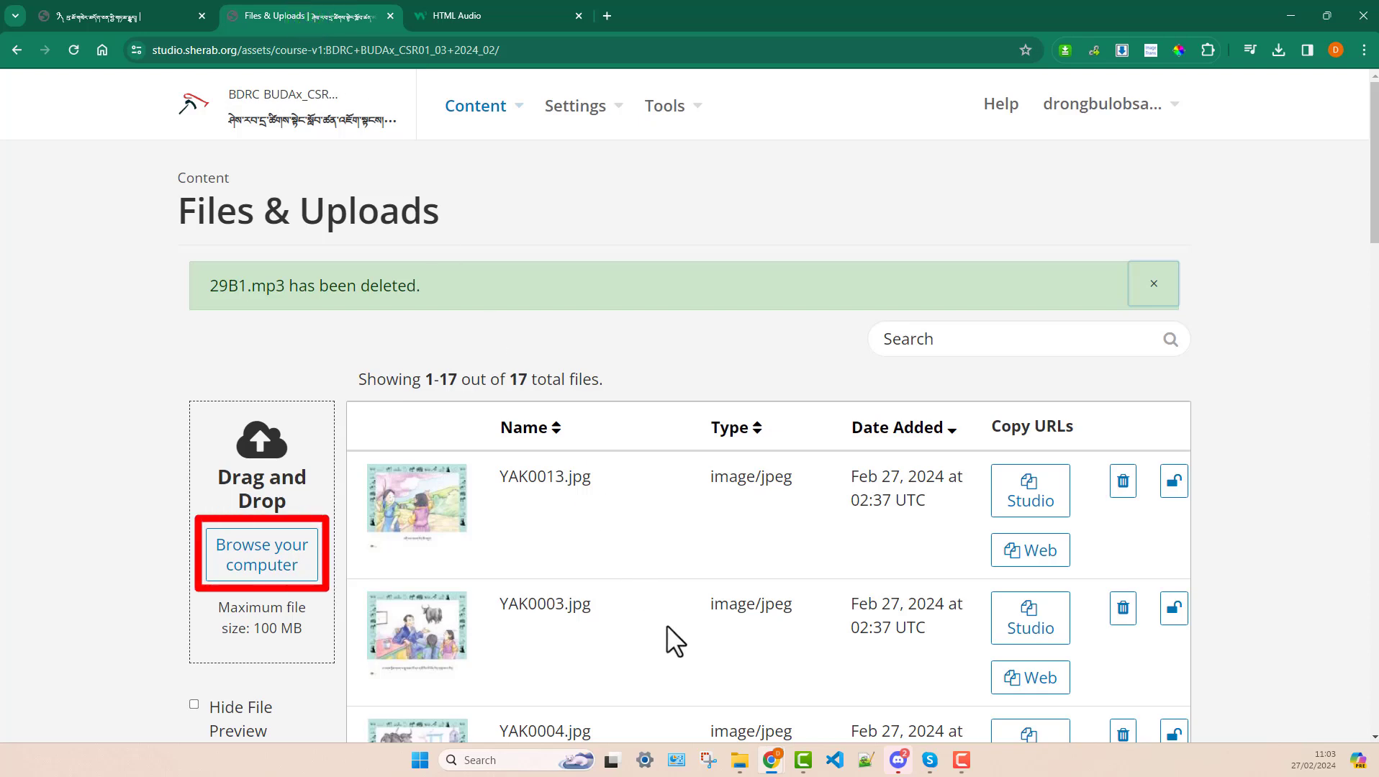
{"action": "left_click", "coordinate": [258, 547]}
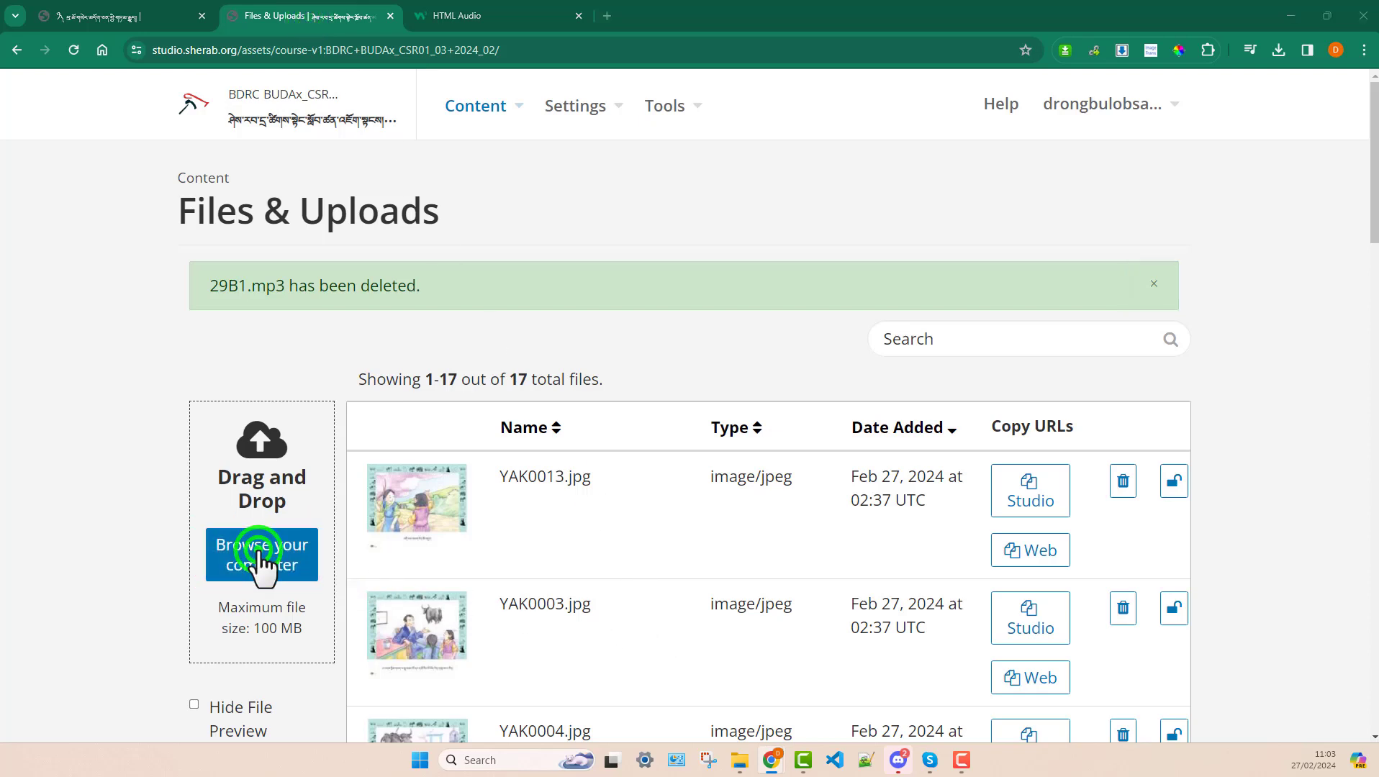
{"action": "left_click", "coordinate": [164, 135]}
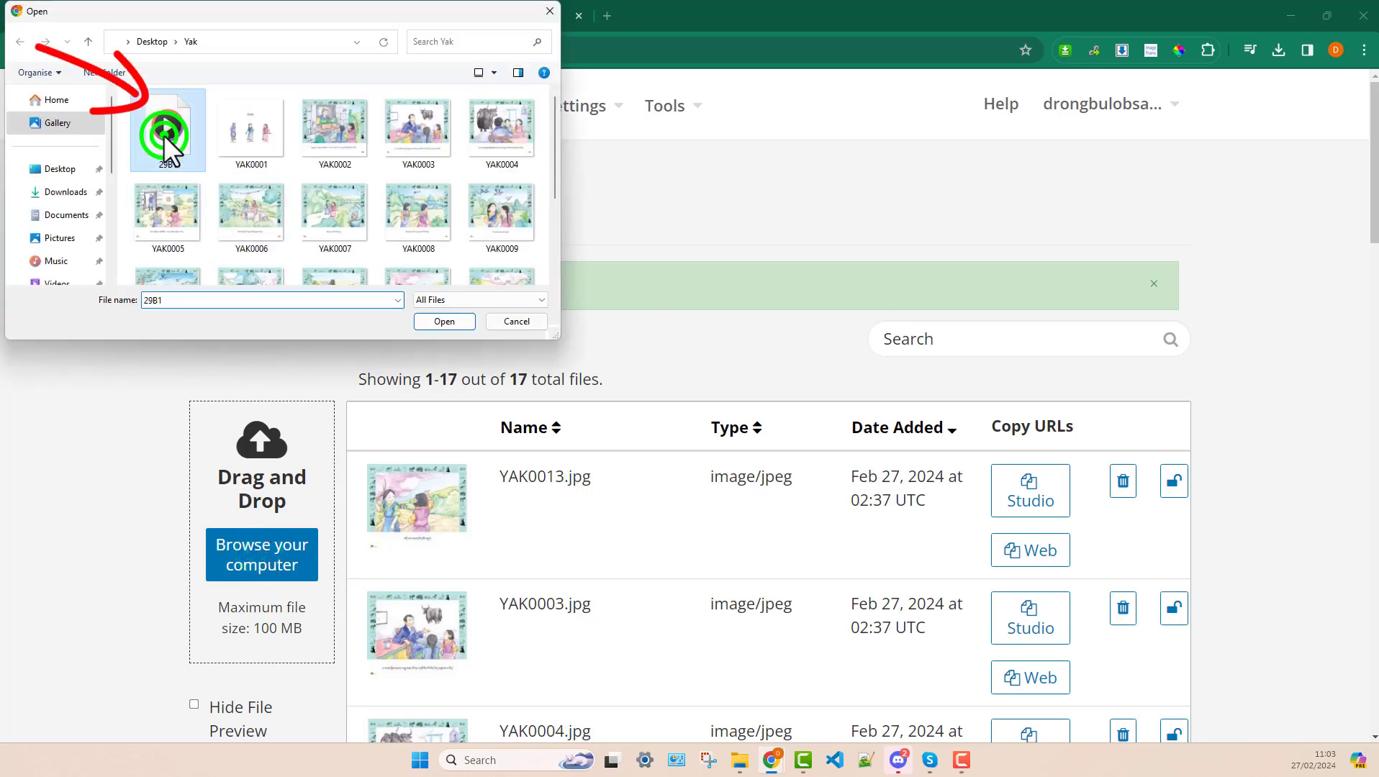
{"action": "left_click", "coordinate": [441, 322]}
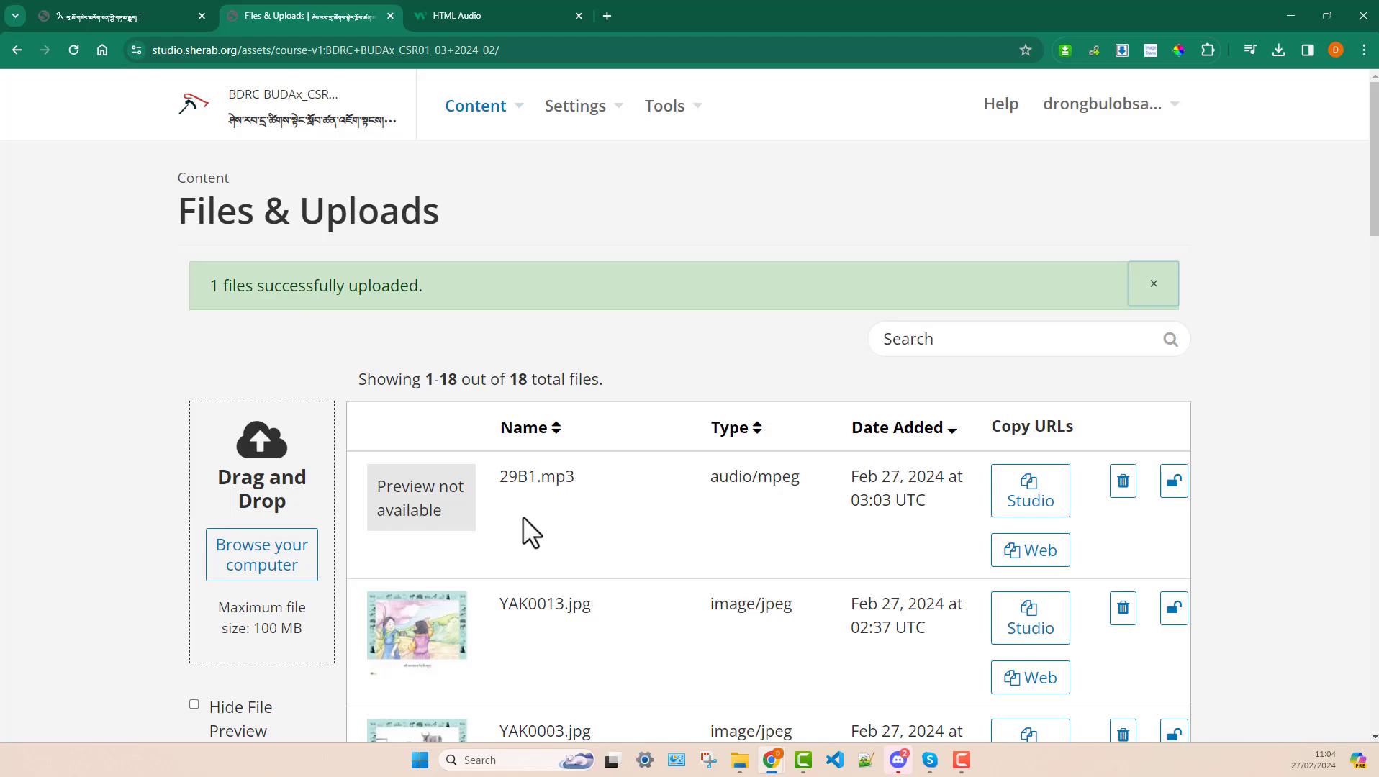
Find 29B1.mp3 in the course's file list and copy its Studio URL.
{"action": "scroll", "coordinate": [522, 518], "scroll_direction": "down", "scroll_amount": 20}
{"action": "scroll", "coordinate": [527, 517], "scroll_direction": "down", "scroll_amount": 3}
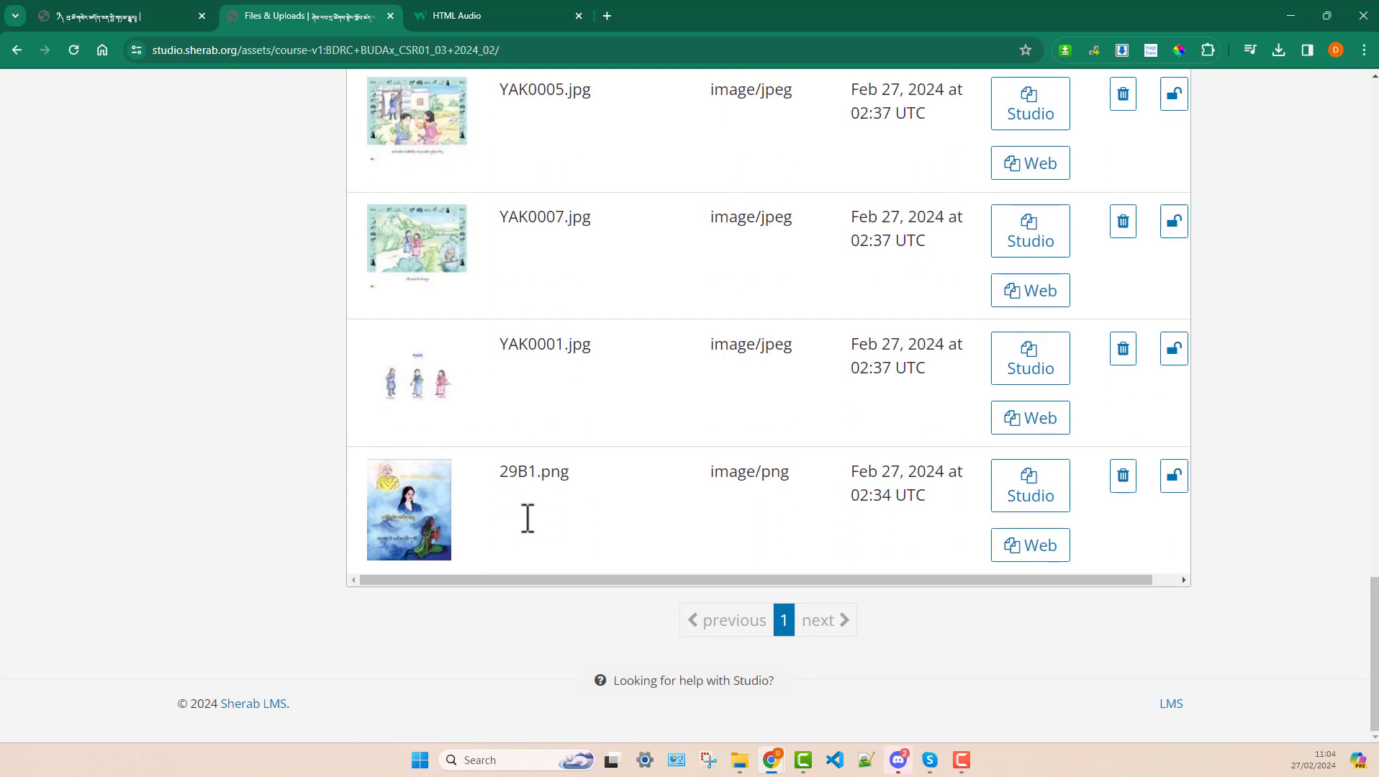
{"action": "scroll", "coordinate": [524, 519], "scroll_direction": "up", "scroll_amount": 20}
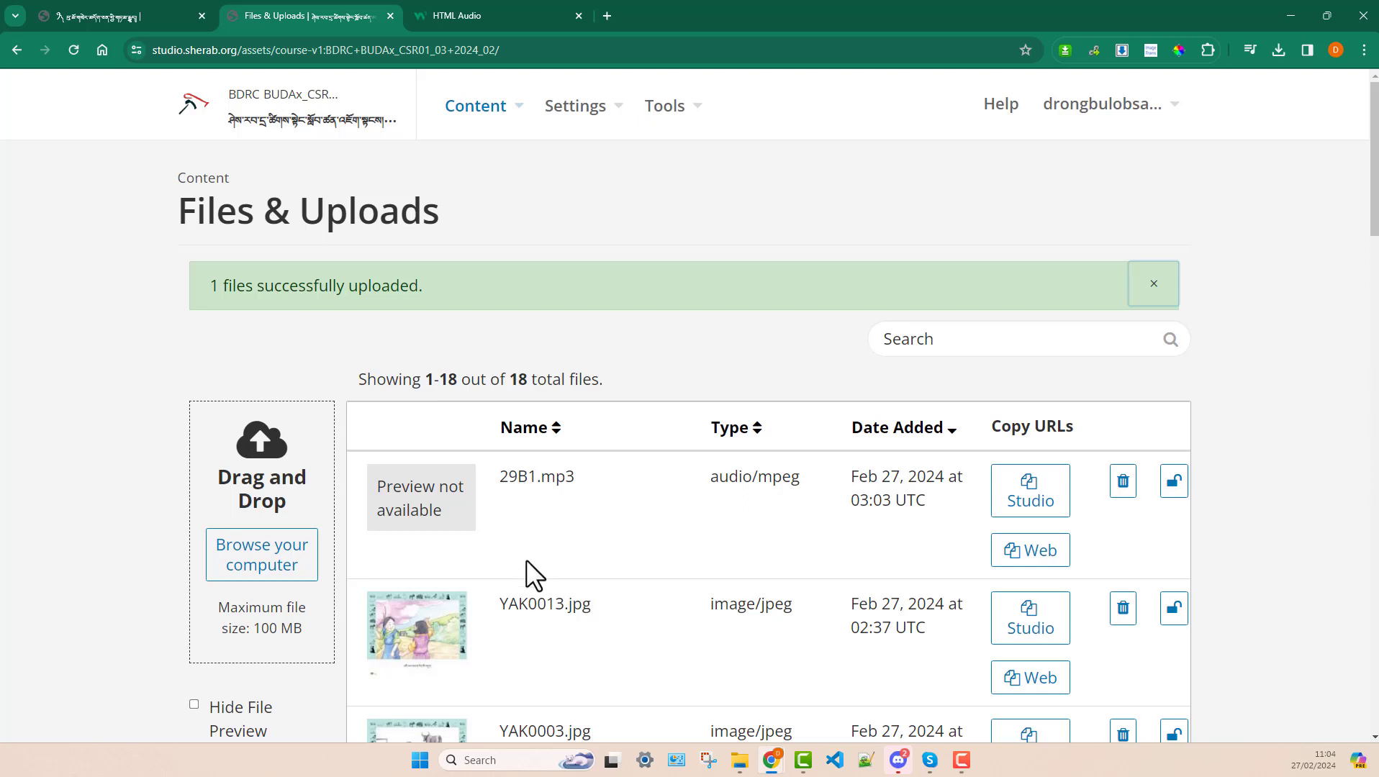
{"action": "scroll", "coordinate": [532, 624], "scroll_direction": "down", "scroll_amount": 1}
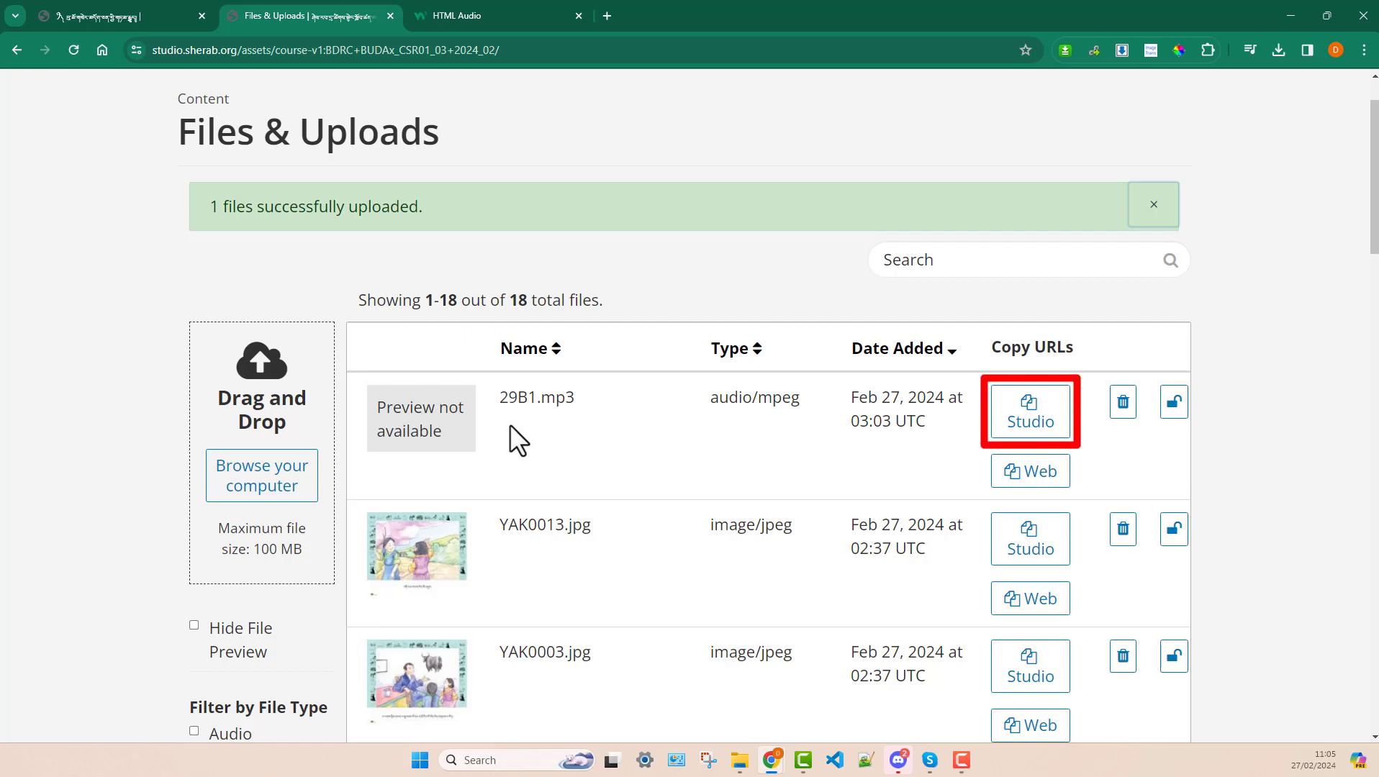
{"action": "left_click", "coordinate": [1026, 410]}
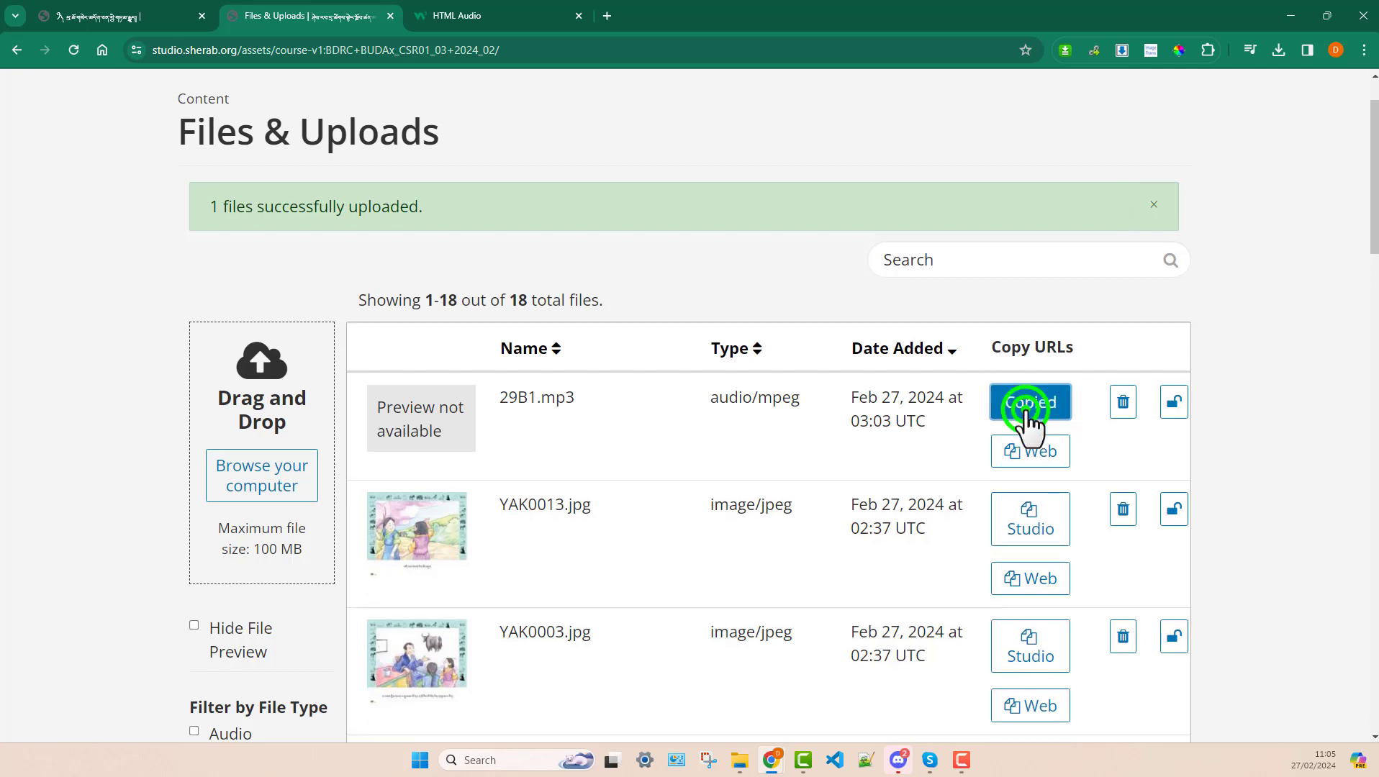
Replace horse.mp3 in the component's audio source with /static/29B1.mp3 and apply the HTML changes.
{"action": "left_click", "coordinate": [117, 18]}
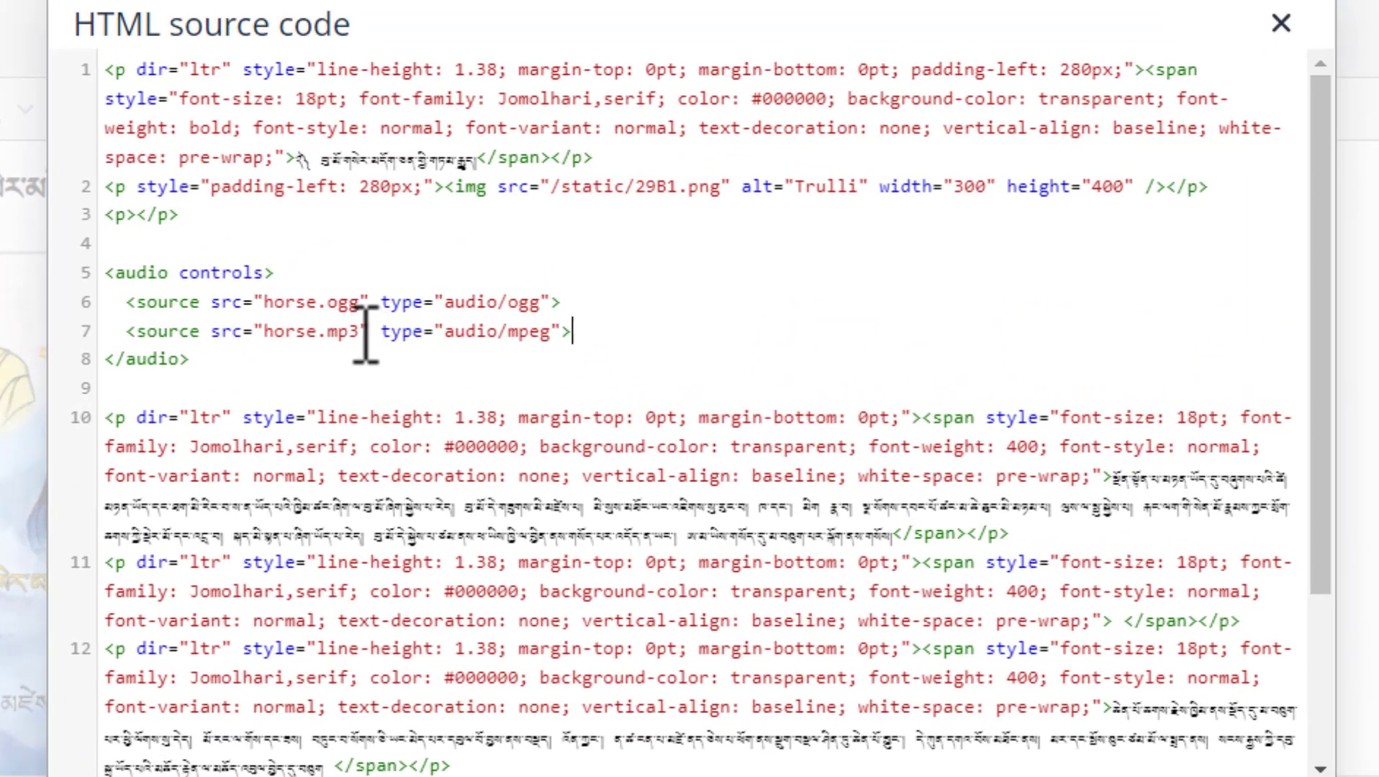
{"action": "left_click_drag", "start_coordinate": [360, 333], "coordinate": [273, 337]}
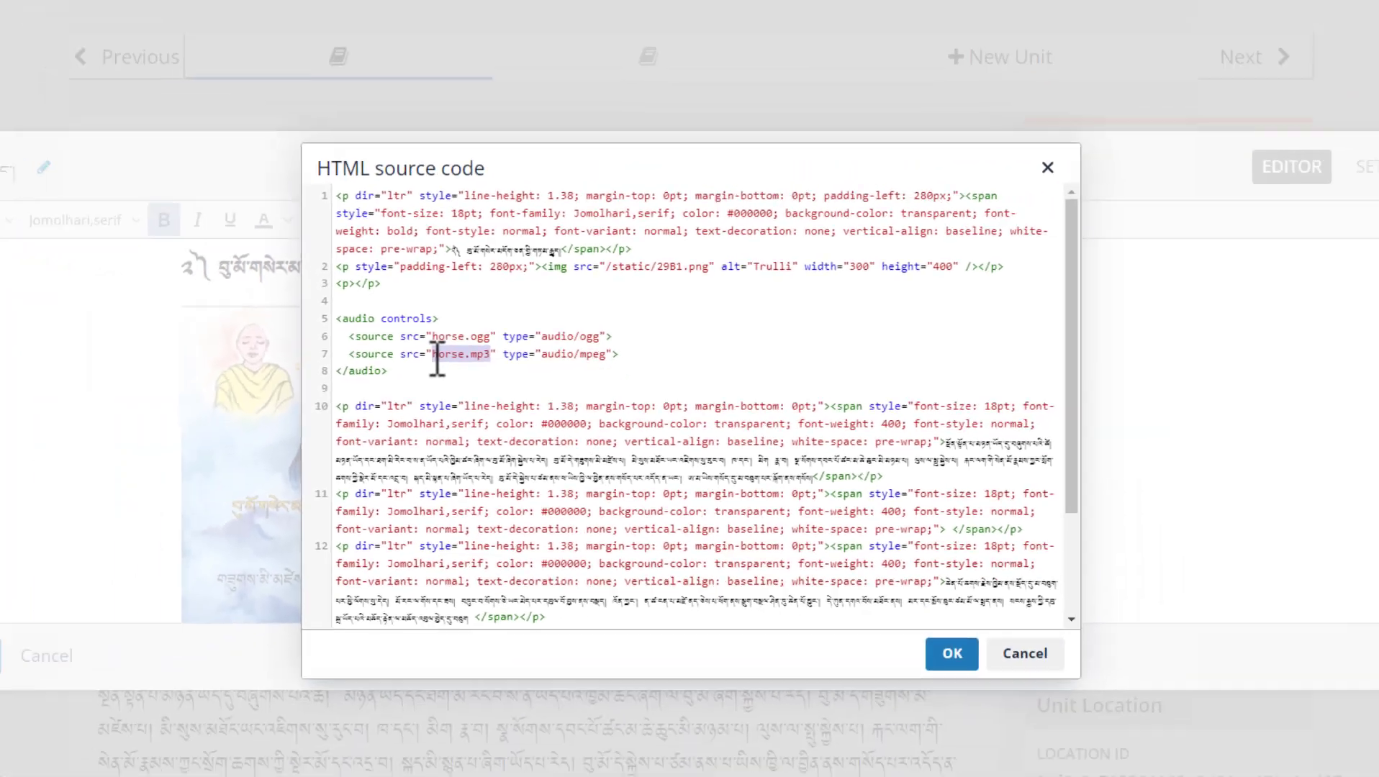
{"action": "key", "text": "ctrl+v"}
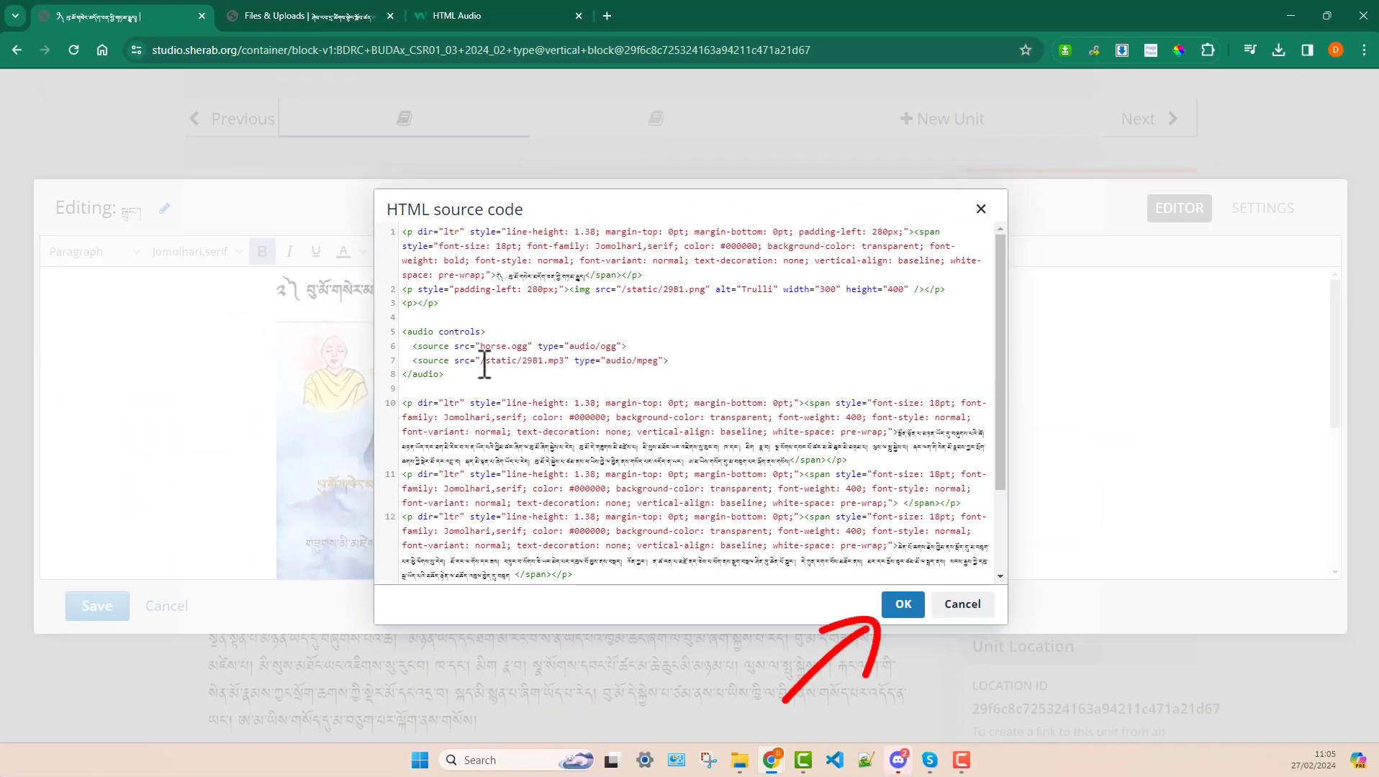
{"action": "left_click", "coordinate": [903, 605]}
Try to indent the audio player above the story text, and reverse the indent.
{"action": "scroll", "coordinate": [576, 468], "scroll_direction": "down", "scroll_amount": 5}
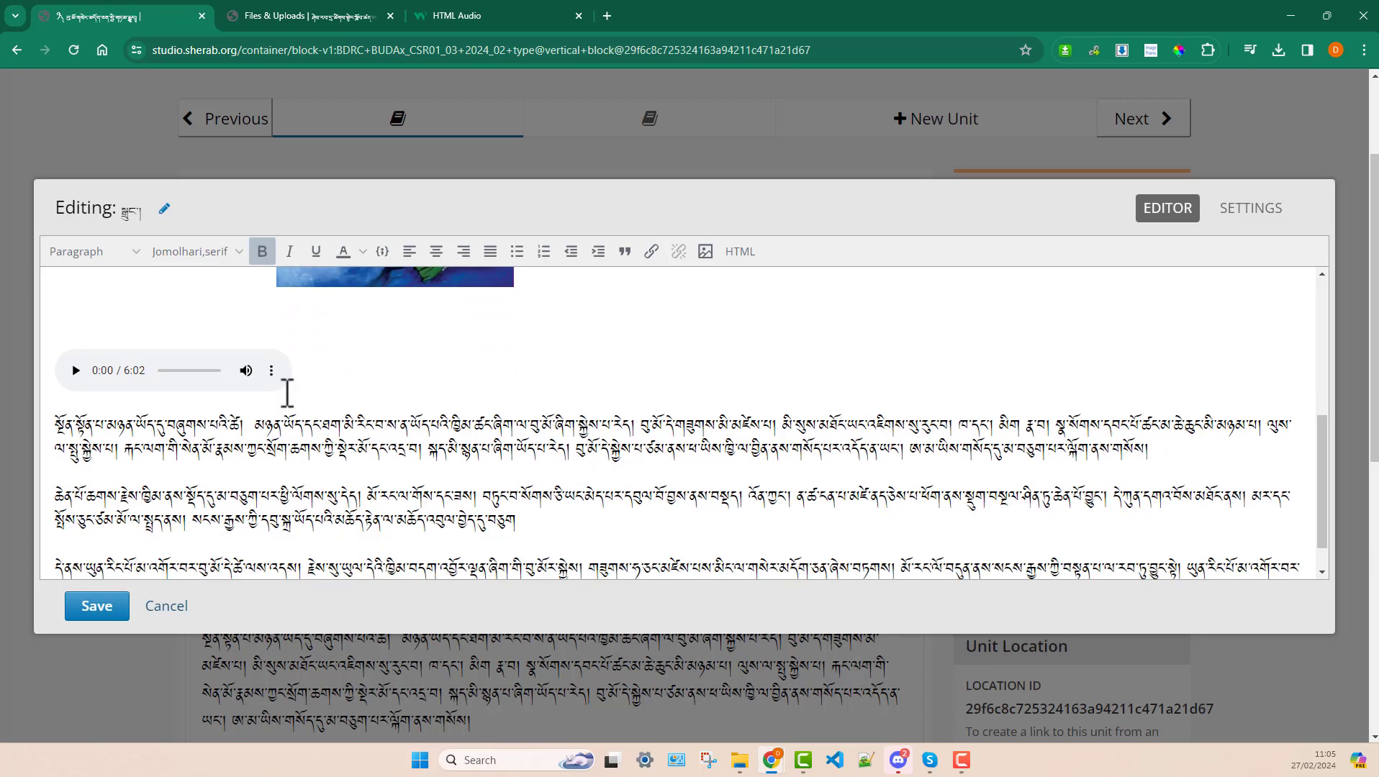
{"action": "left_click", "coordinate": [259, 386]}
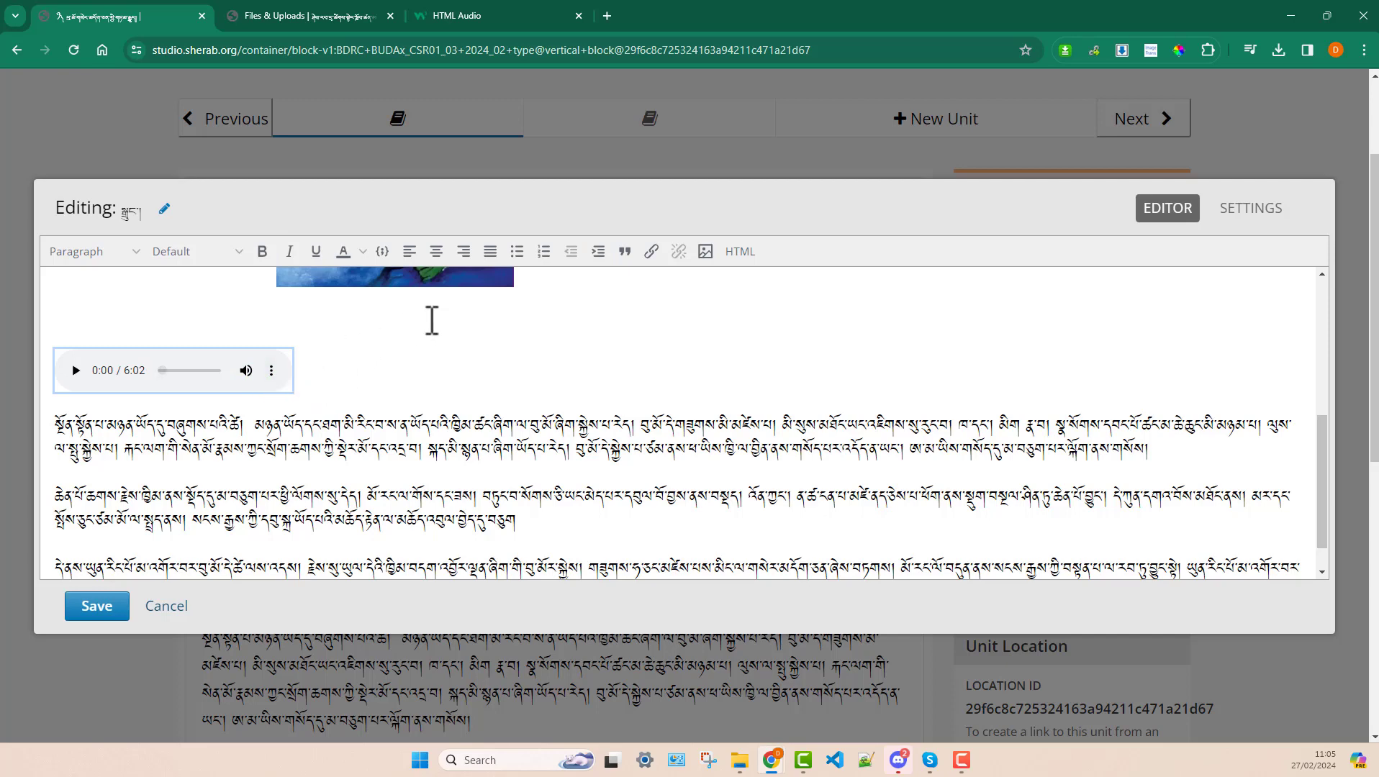
{"action": "left_click", "coordinate": [598, 252]}
{"action": "left_click", "coordinate": [569, 252]}
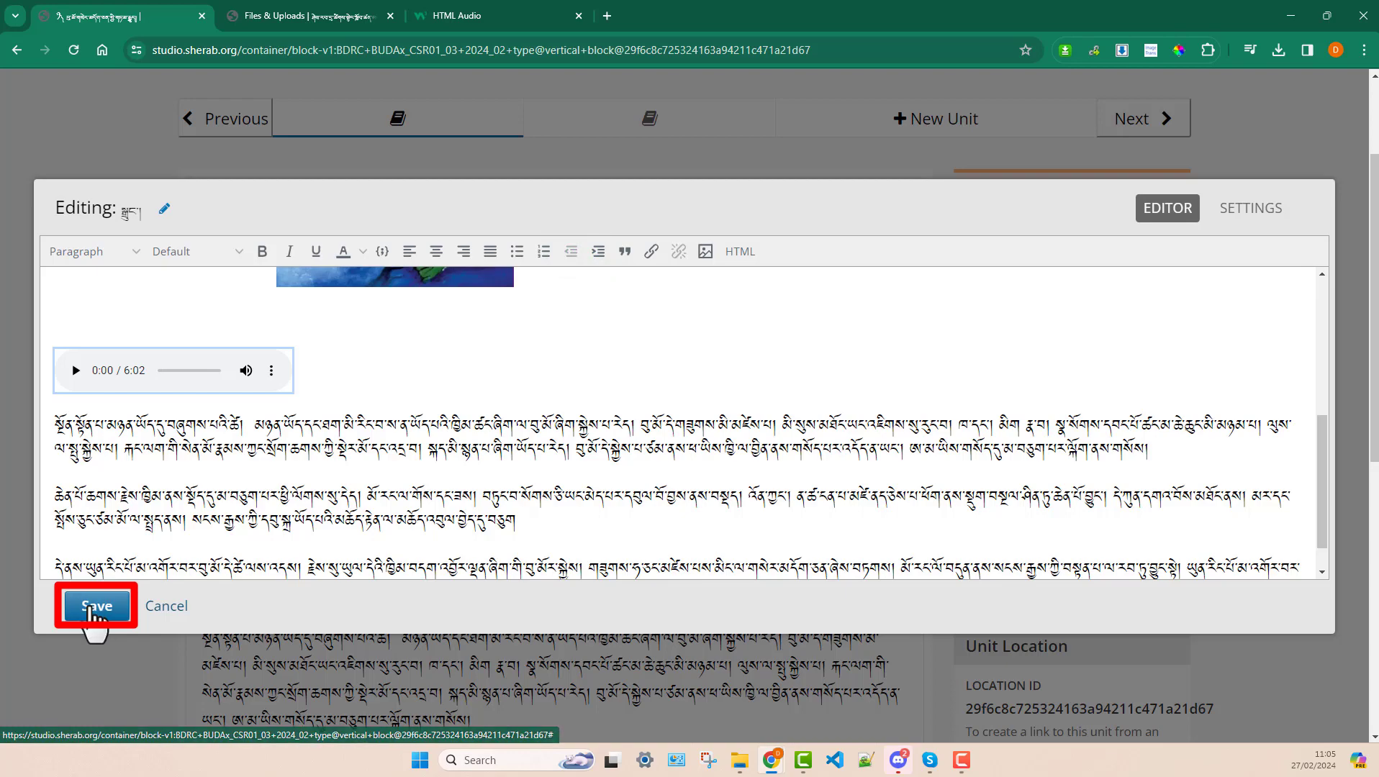
Save the edited text component with its embedded audio player.
{"action": "left_click", "coordinate": [92, 609]}
{"action": "left_click", "coordinate": [89, 607]}
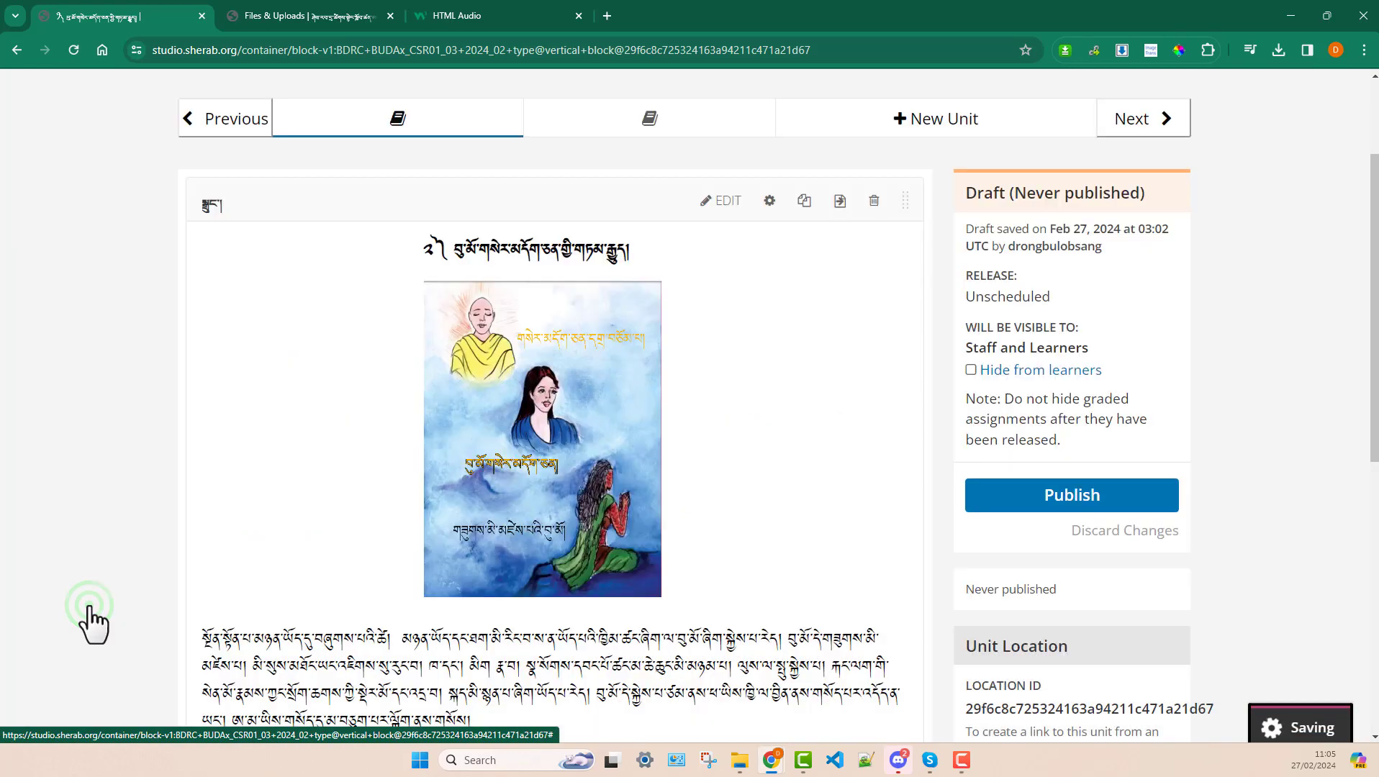
Test the embedded audio by playing and pausing it, and view the player's download and playback speed options.
{"action": "scroll", "coordinate": [92, 623], "scroll_direction": "down", "scroll_amount": 4}
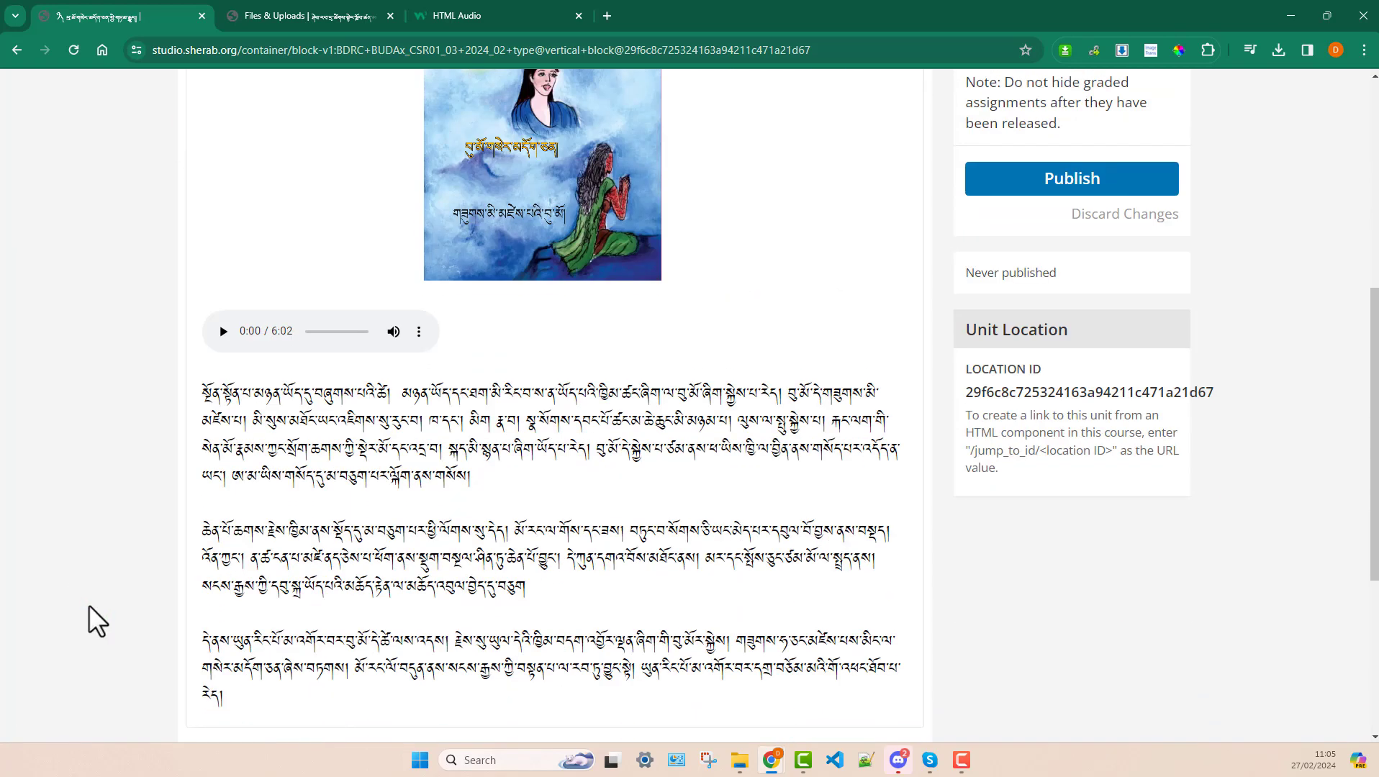
{"action": "left_click", "coordinate": [223, 331]}
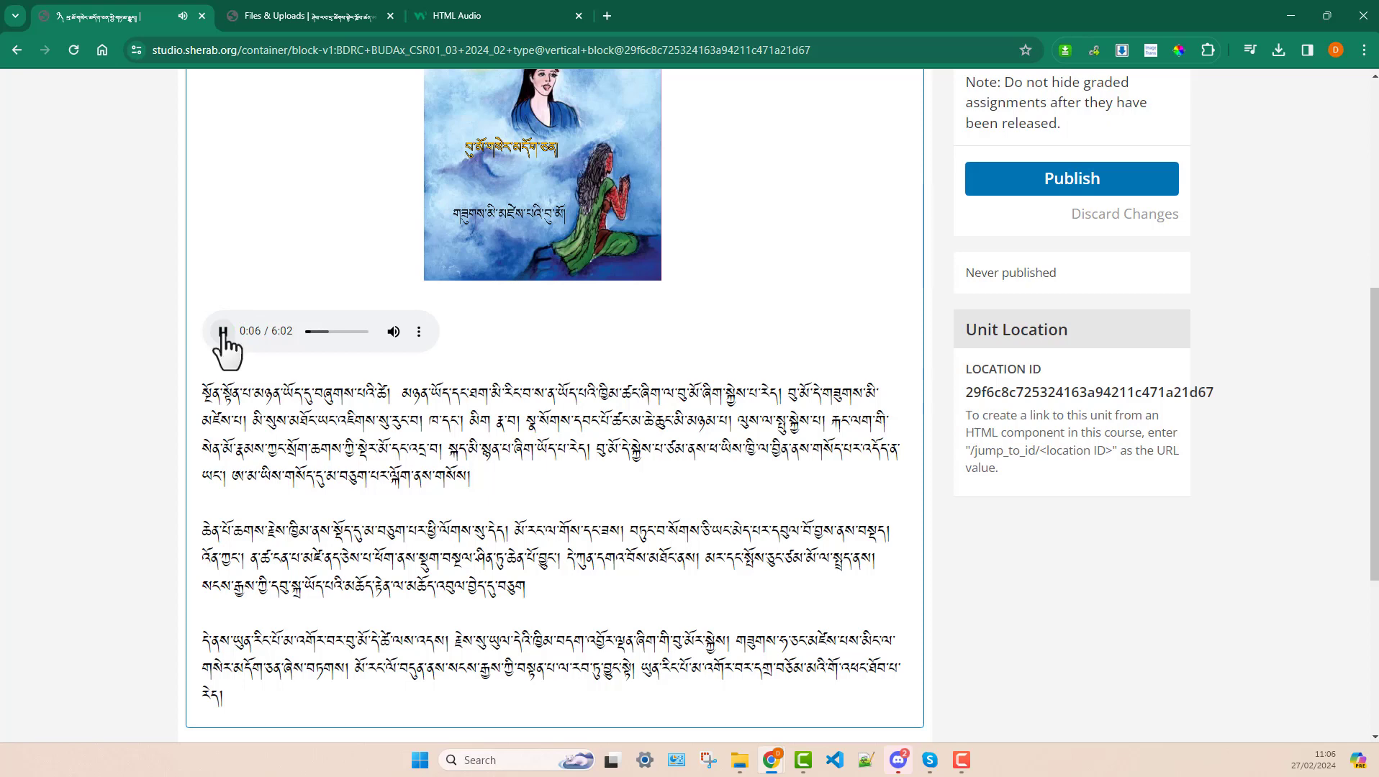
{"action": "left_click", "coordinate": [222, 331]}
{"action": "left_click", "coordinate": [419, 332]}
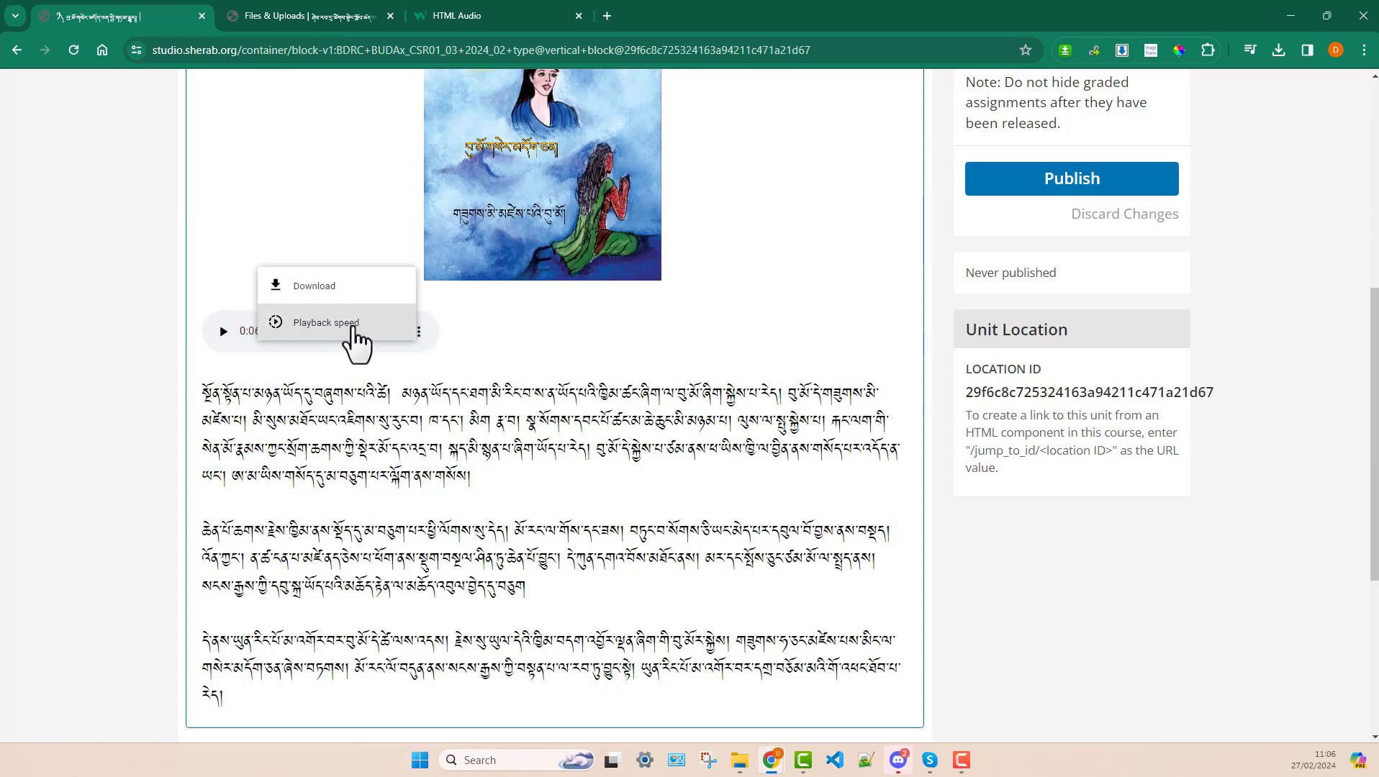
{"action": "left_click", "coordinate": [471, 344]}
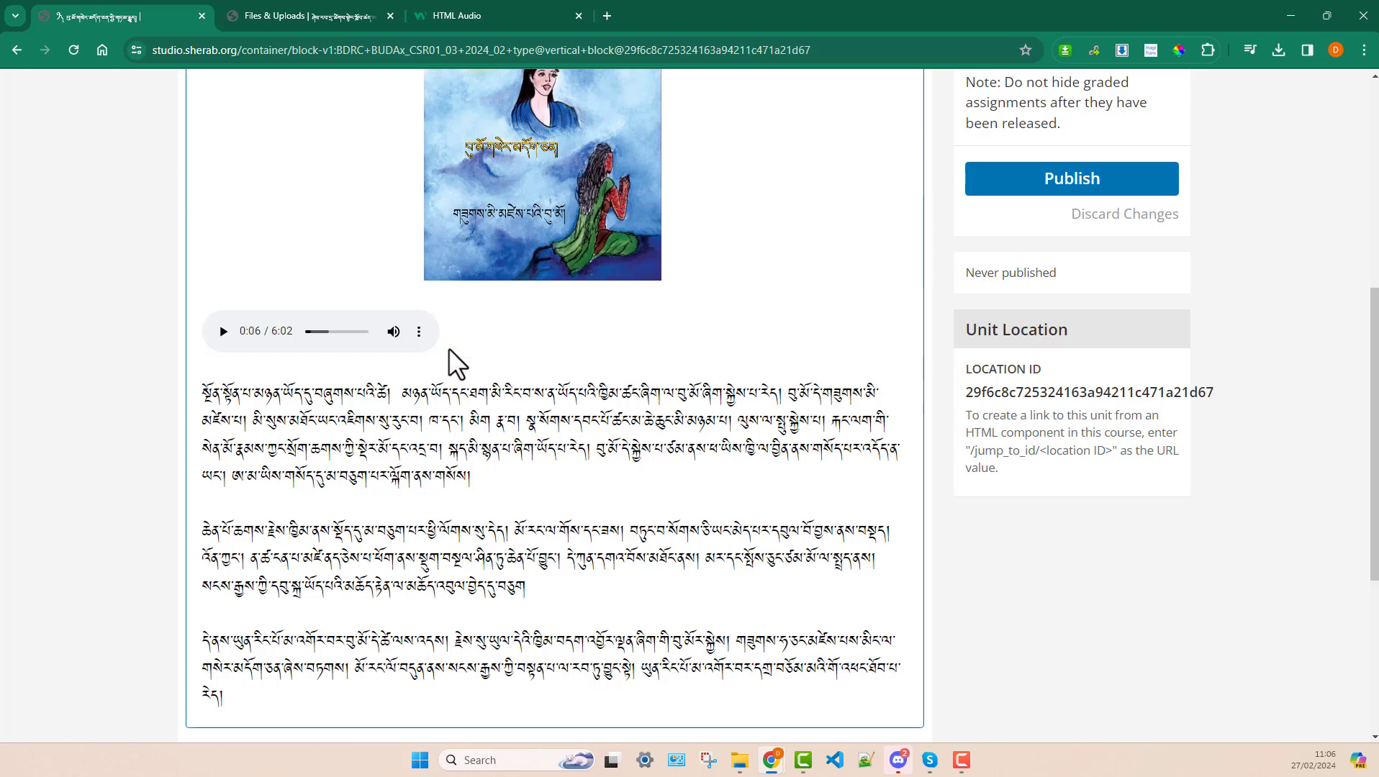
{"action": "scroll", "coordinate": [455, 364], "scroll_direction": "up", "scroll_amount": 2}
{"action": "scroll", "coordinate": [479, 520], "scroll_direction": "up", "scroll_amount": 1}
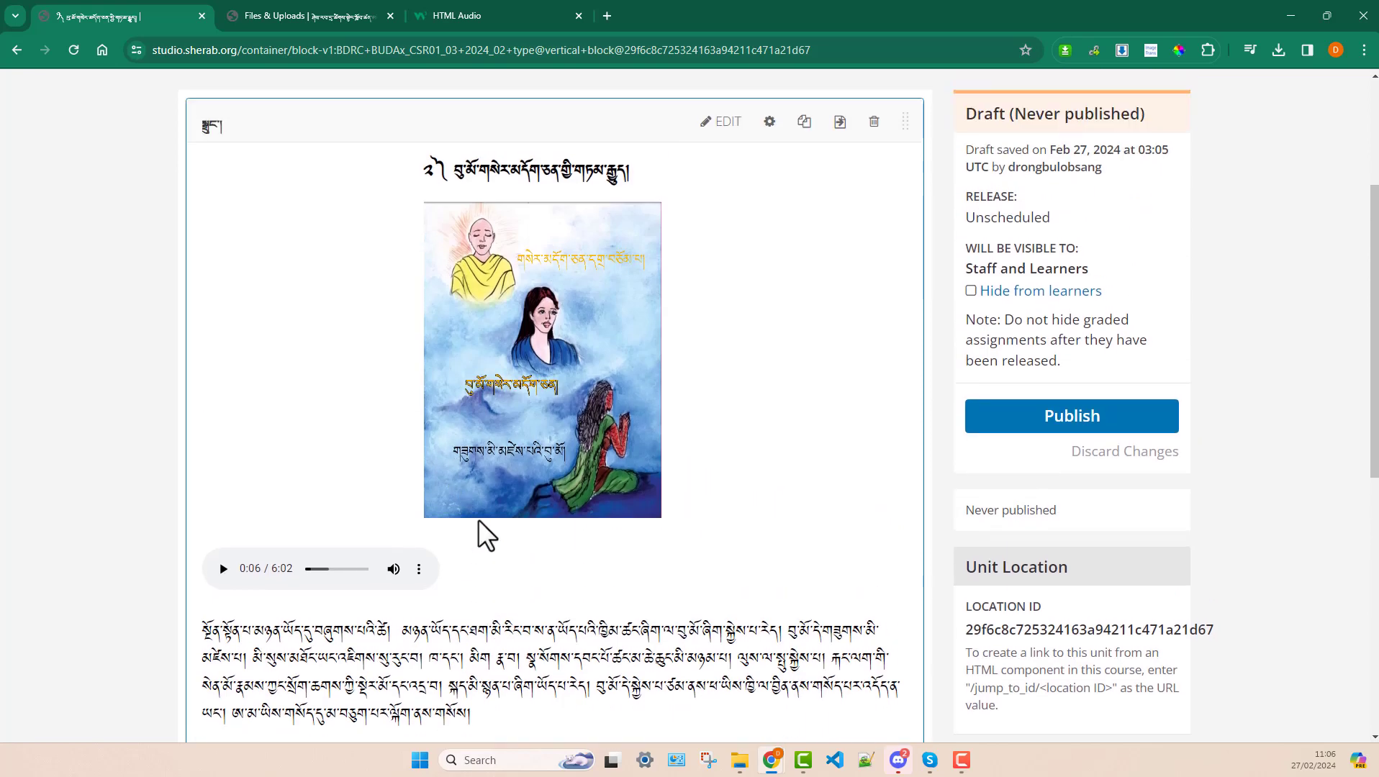